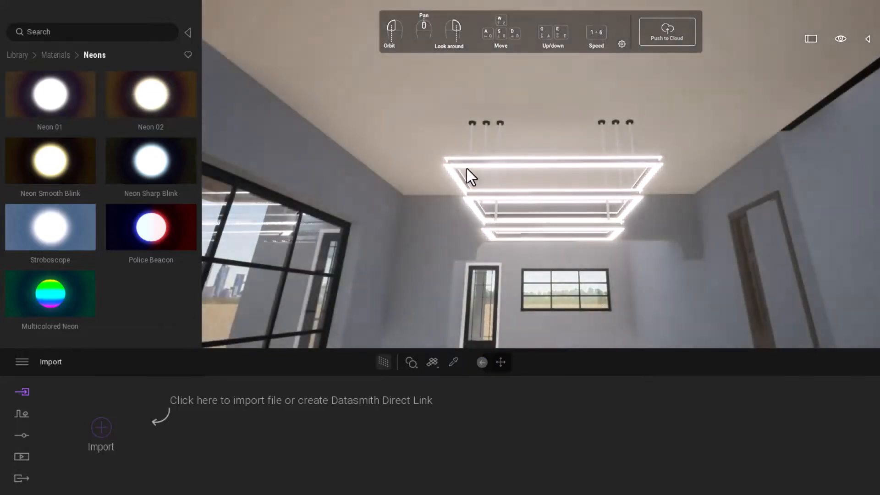
# Set the glow of the Neon 01 material on the hanging ceiling lamp to 51 nit.
pyautogui.scroll(-5, 466, 168)
pyautogui.scroll(5, 476, 210)
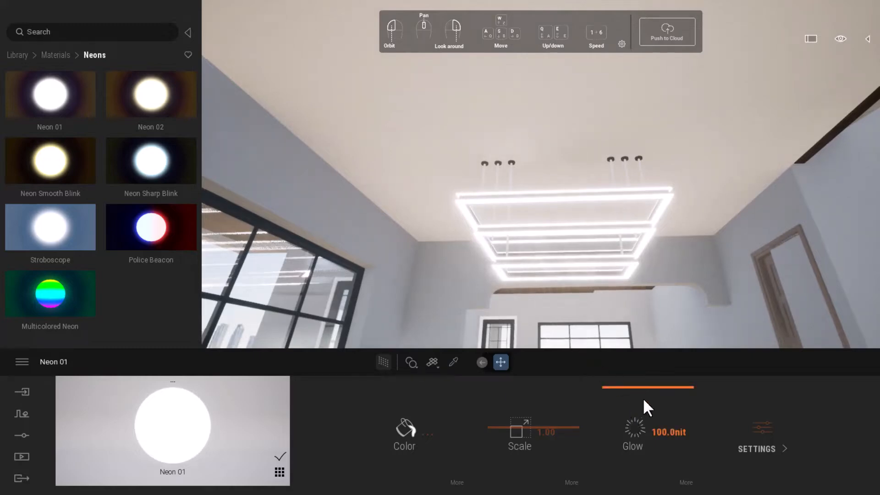
pyautogui.moveTo(651, 390); pyautogui.dragTo(648, 428)
pyautogui.scroll(-5, 595, 260)
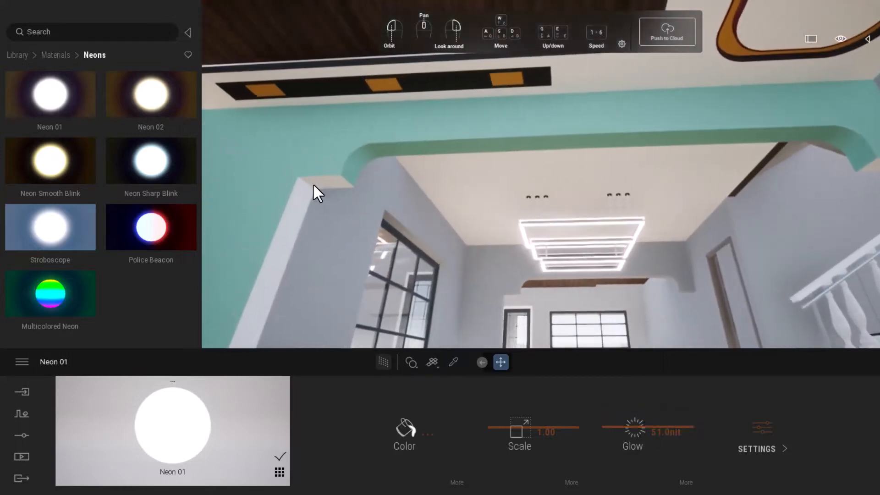
# Open the Surfaces category of Quixel Megascans in the library.
pyautogui.click(17, 55)
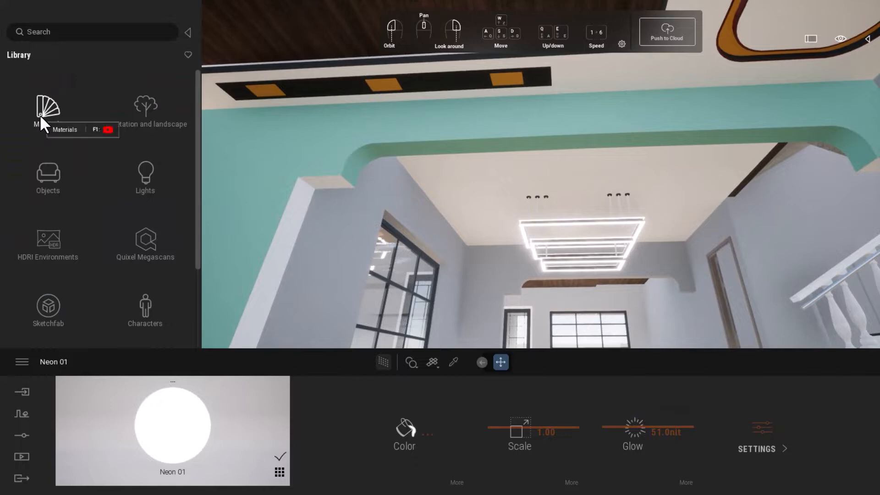
pyautogui.scroll(-3, 59, 226)
pyautogui.scroll(3, 64, 208)
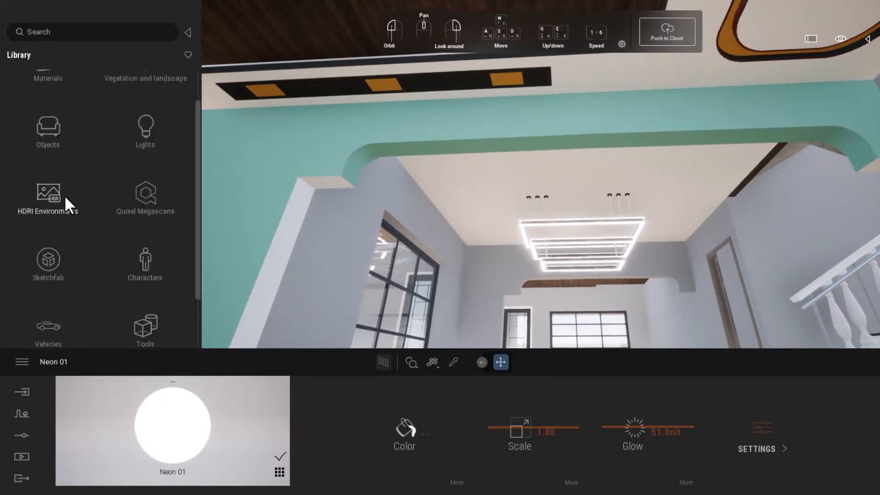
pyautogui.click(48, 120)
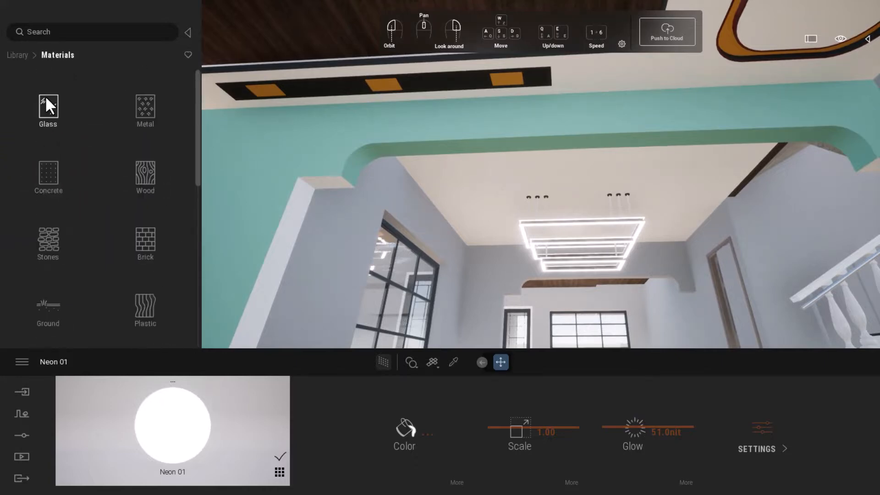
pyautogui.click(18, 55)
pyautogui.scroll(-2, 47, 178)
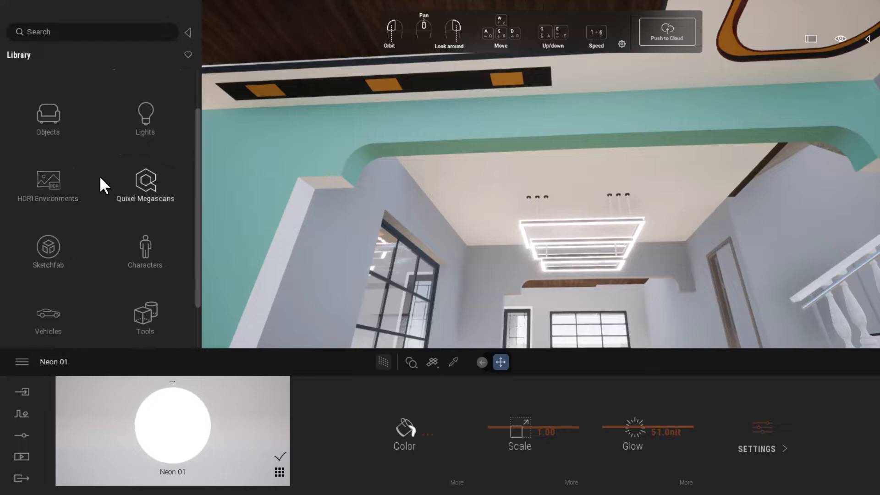
pyautogui.click(147, 183)
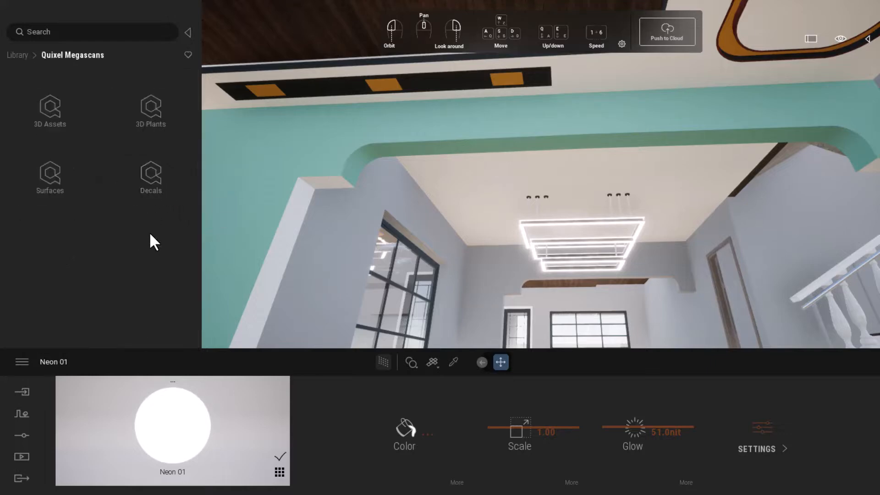
pyautogui.click(43, 172)
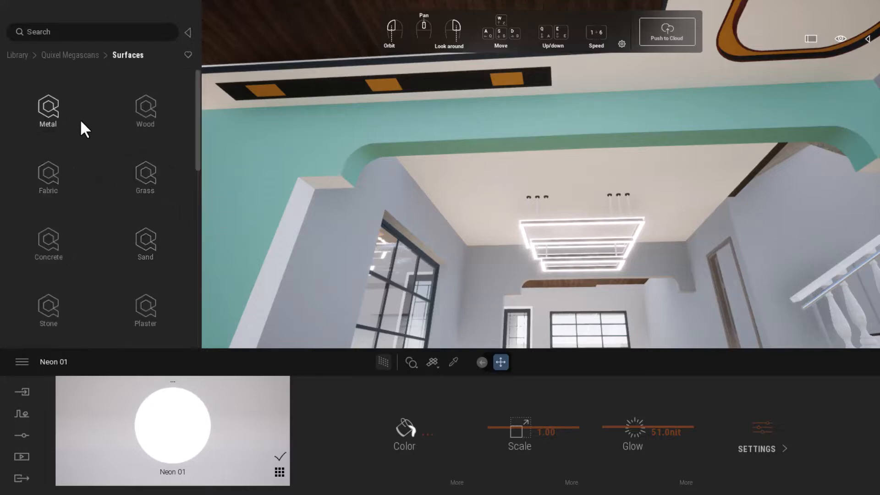
# Open the Other wood surfaces and browse the available materials for a ceiling finish.
pyautogui.scroll(-10, 134, 152)
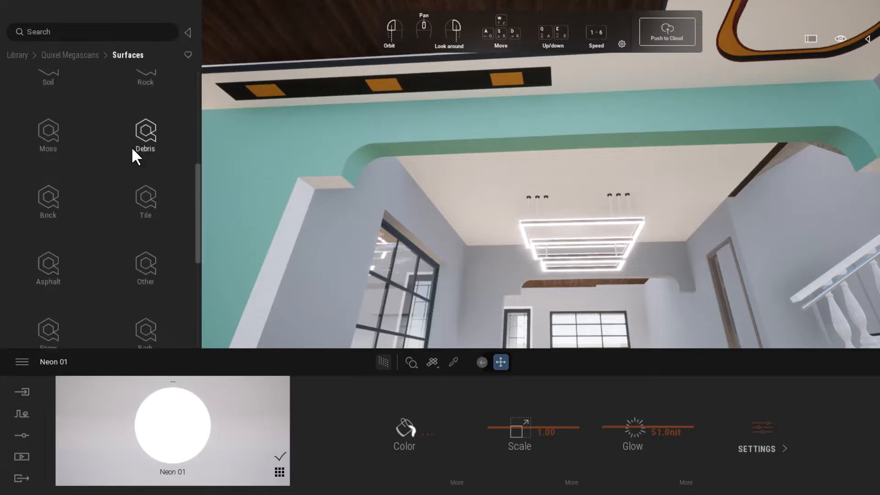
pyautogui.scroll(5, 99, 241)
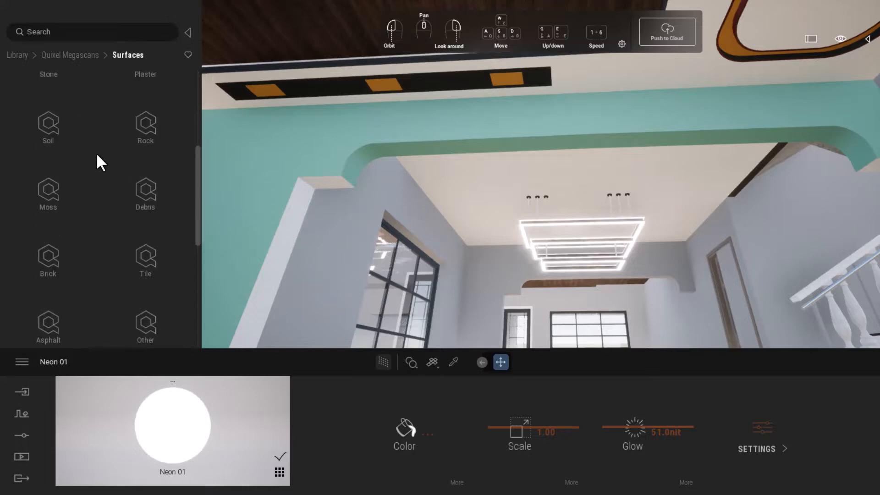
pyautogui.scroll(5, 136, 178)
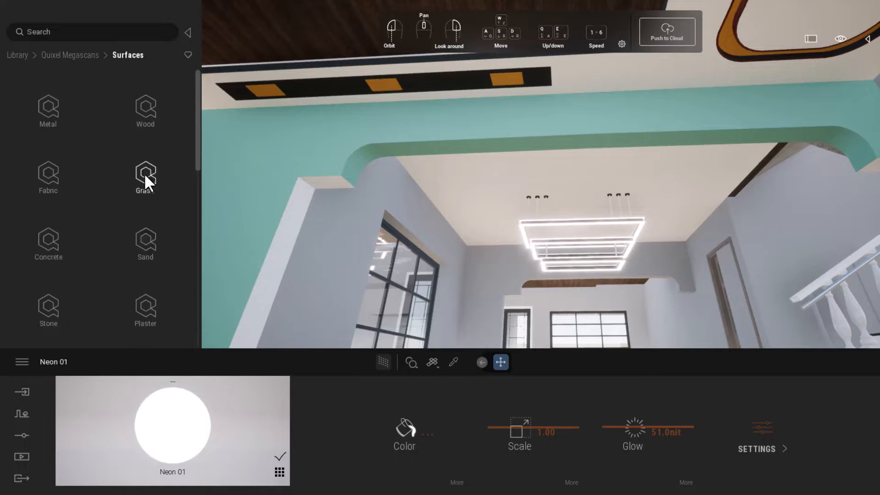
pyautogui.click(145, 110)
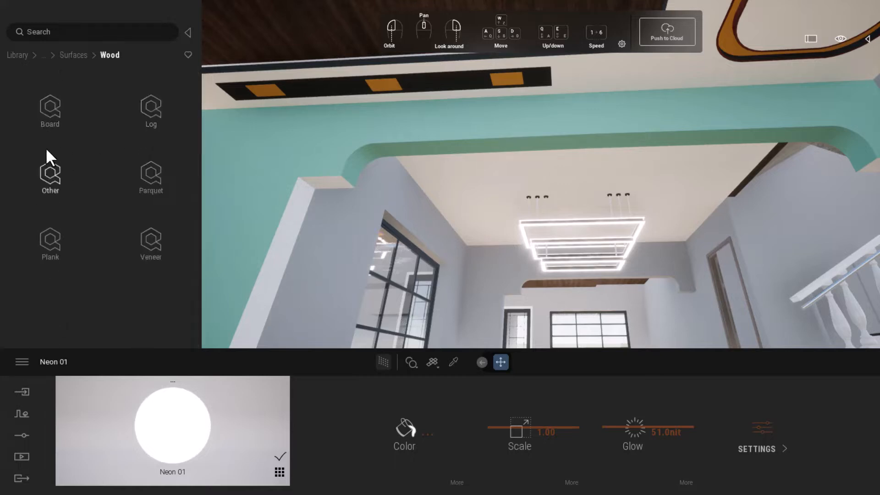
pyautogui.click(51, 173)
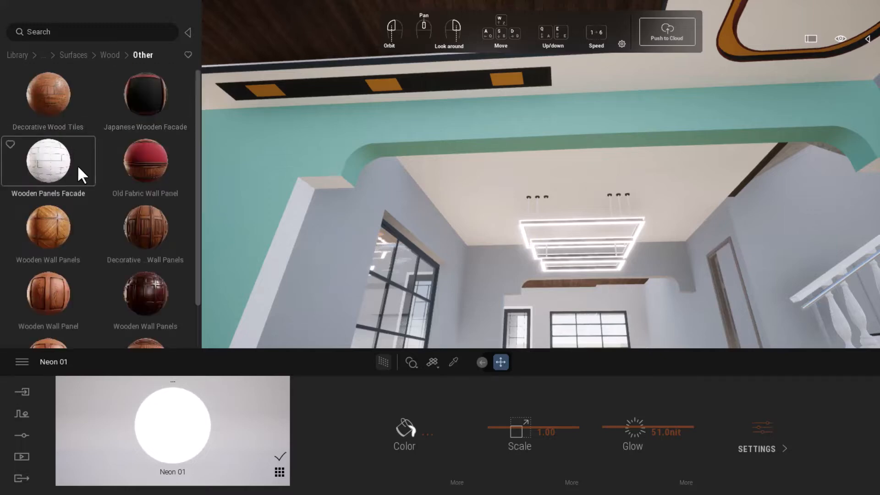
pyautogui.scroll(-2, 94, 220)
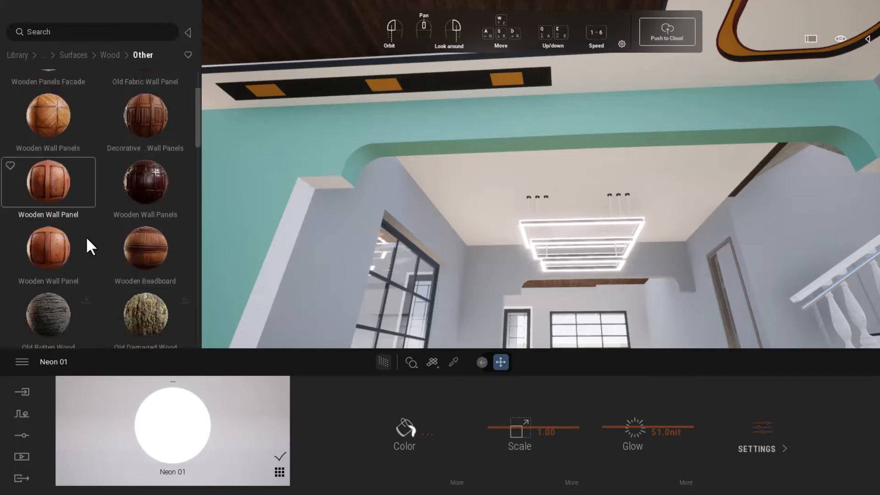
pyautogui.scroll(-7, 86, 235)
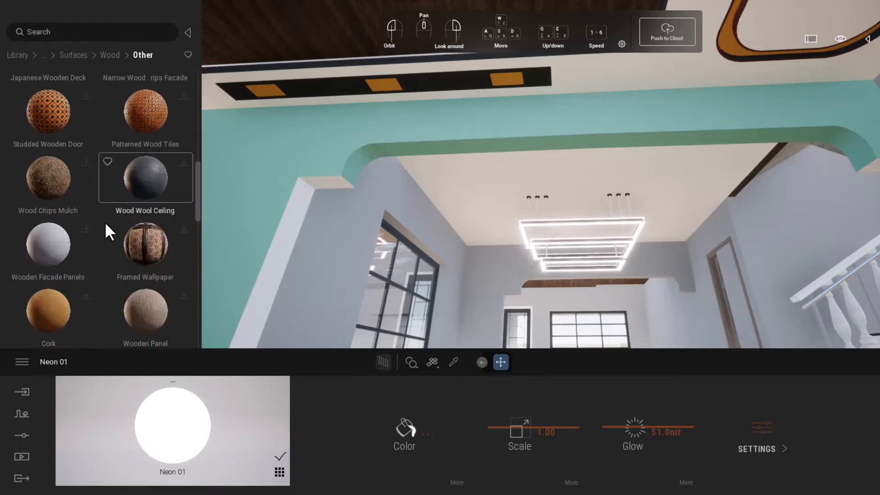
pyautogui.scroll(-1, 110, 229)
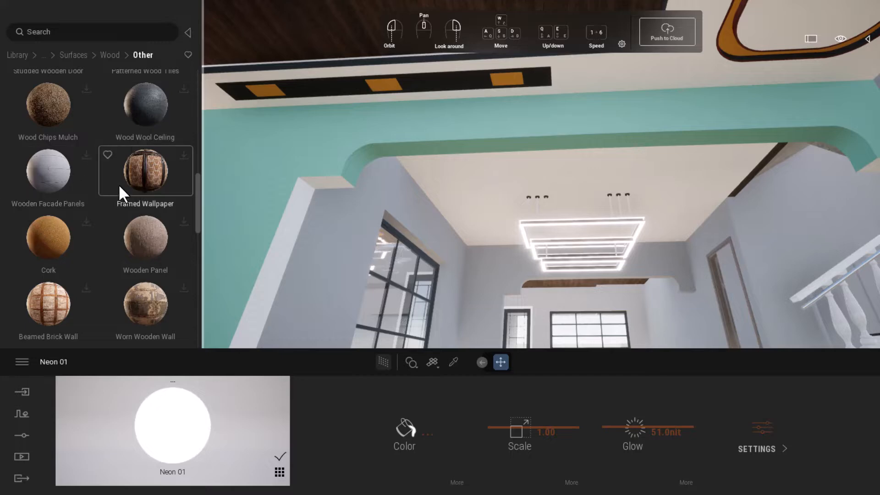
pyautogui.scroll(-1, 105, 220)
pyautogui.scroll(-5, 98, 214)
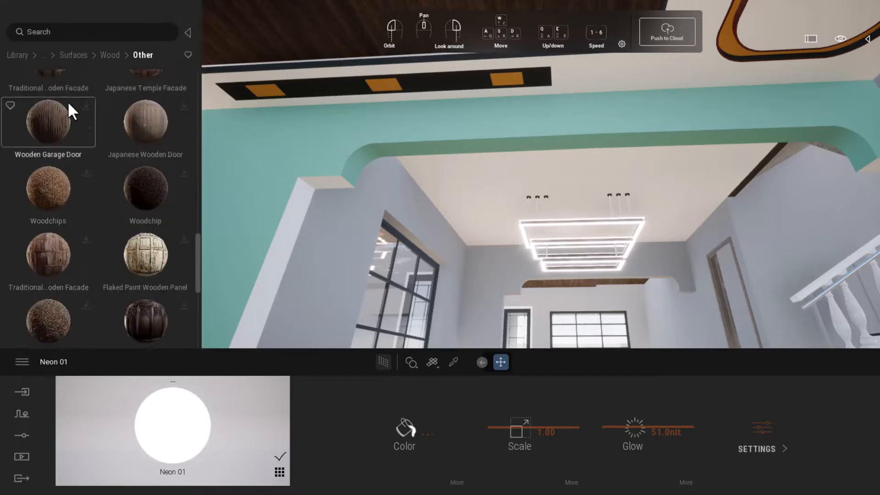
# Sign in to Epic Games and dismiss the sign-in confirmation.
pyautogui.click(22, 361)
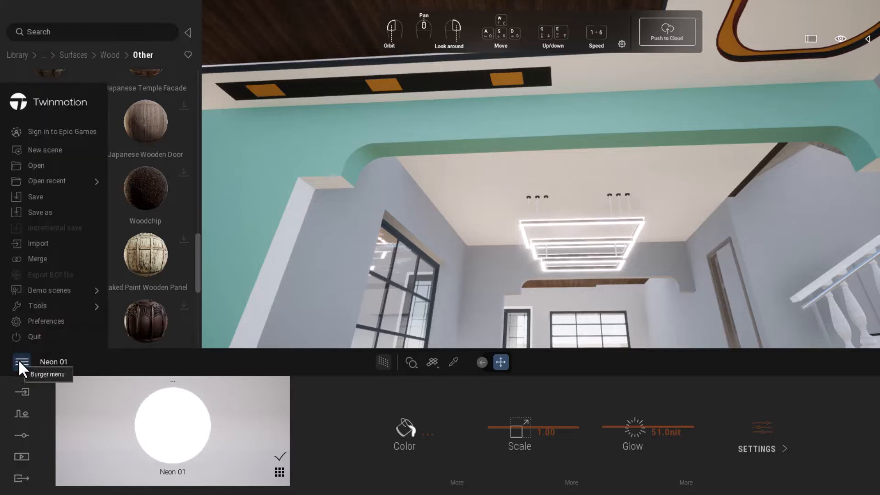
pyautogui.click(60, 133)
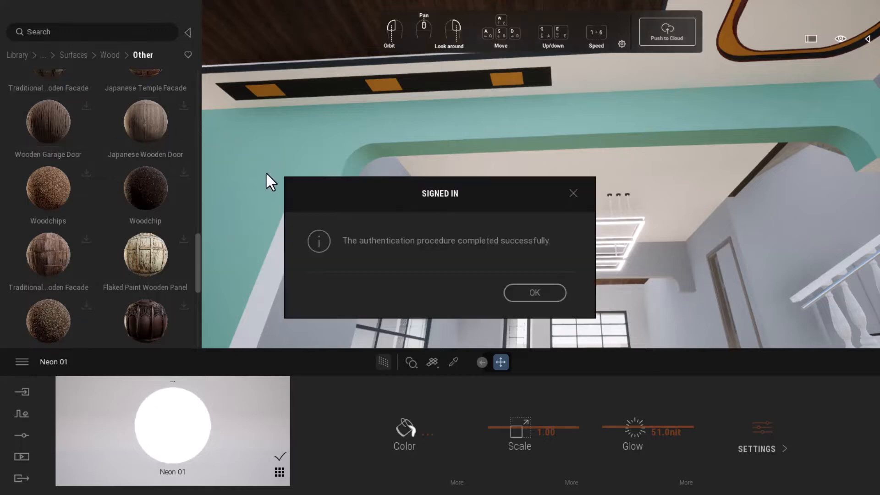
pyautogui.click(539, 292)
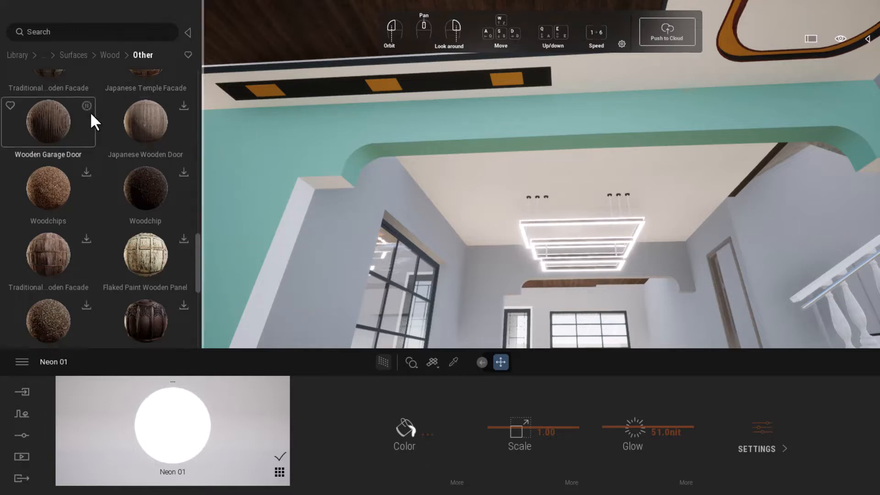
# Apply the dark Wooden Wall Panels material to the ceiling above the hanging neon lamp.
pyautogui.scroll(4, 88, 183)
pyautogui.scroll(10, 90, 183)
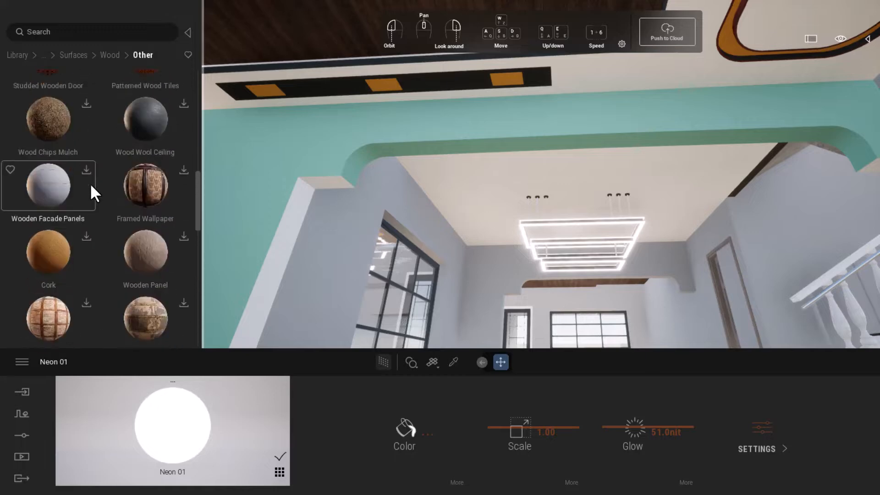
pyautogui.scroll(4, 92, 186)
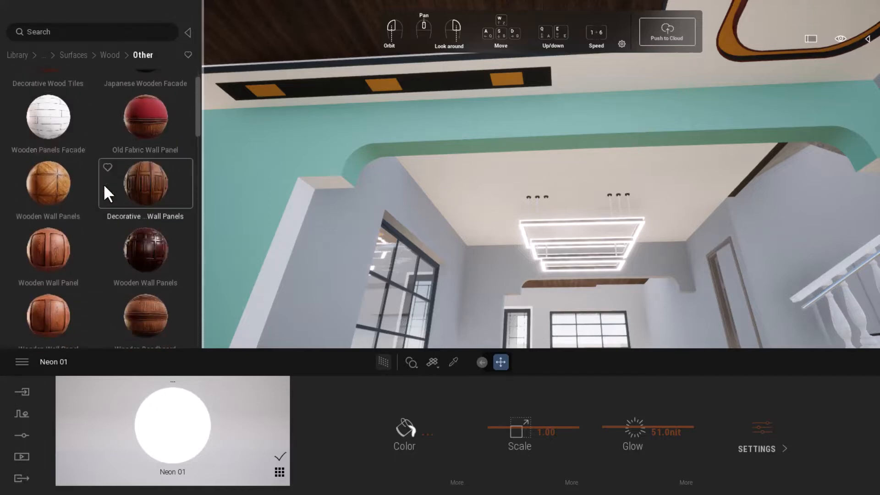
pyautogui.scroll(1, 105, 187)
pyautogui.moveTo(279, 286); pyautogui.dragTo(447, 180)
pyautogui.scroll(-4, 488, 213)
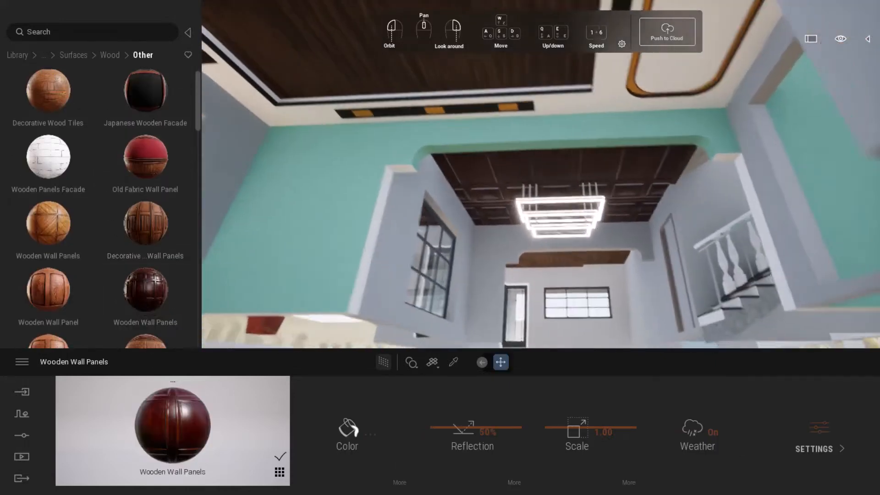
# Examine the panelled ceiling and the dark wood ceiling with the square lamp in the adjoining room.
pyautogui.scroll(5, 497, 229)
pyautogui.scroll(-6, 519, 254)
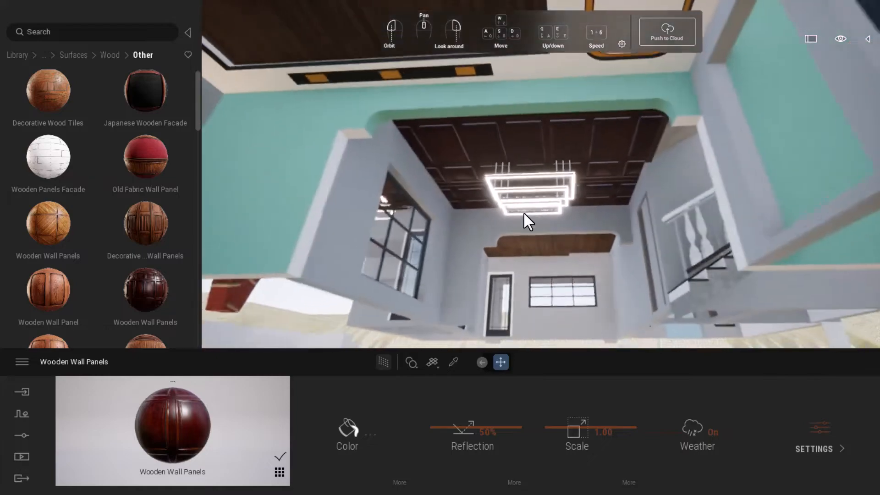
pyautogui.moveTo(524, 212); pyautogui.dragTo(469, 133, button='right')
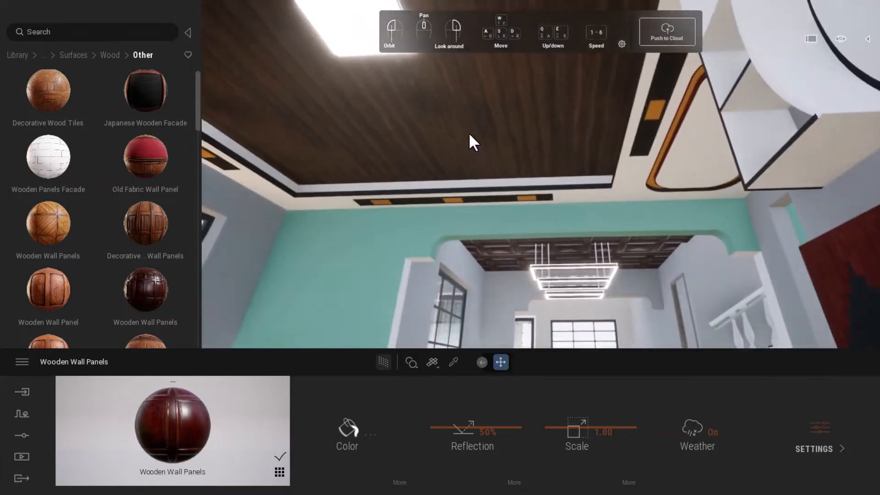
pyautogui.scroll(4, 506, 268)
pyautogui.moveTo(518, 273); pyautogui.dragTo(463, 289, button='right')
pyautogui.scroll(3, 510, 300)
pyautogui.moveTo(592, 303); pyautogui.dragTo(471, 224, button='right')
pyautogui.scroll(3, 570, 305)
pyautogui.scroll(3, 458, 238)
pyautogui.scroll(4, 436, 262)
pyautogui.moveTo(435, 262); pyautogui.dragTo(457, 281, button='right')
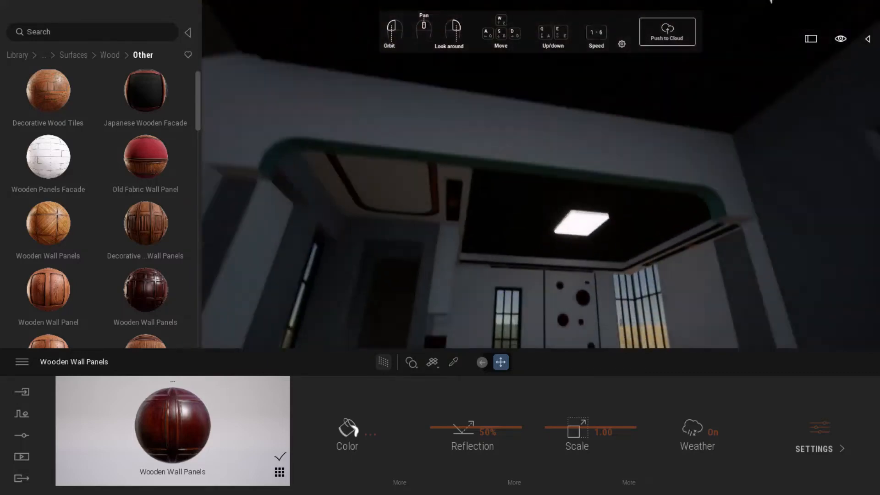
pyautogui.scroll(5, 457, 281)
pyautogui.moveTo(458, 320); pyautogui.dragTo(470, 297, button='right')
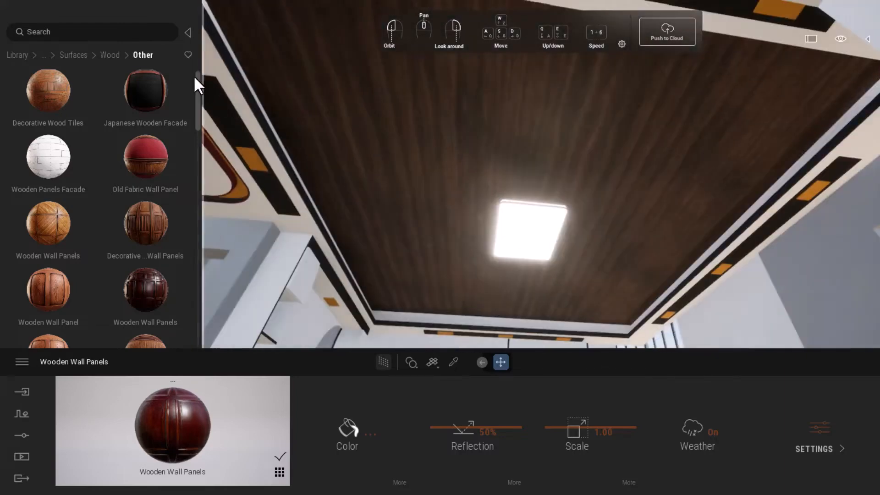
# Apply the Neon 01 material to the orange light insets along the border of the dark wood ceiling.
pyautogui.click(69, 55)
pyautogui.click(15, 55)
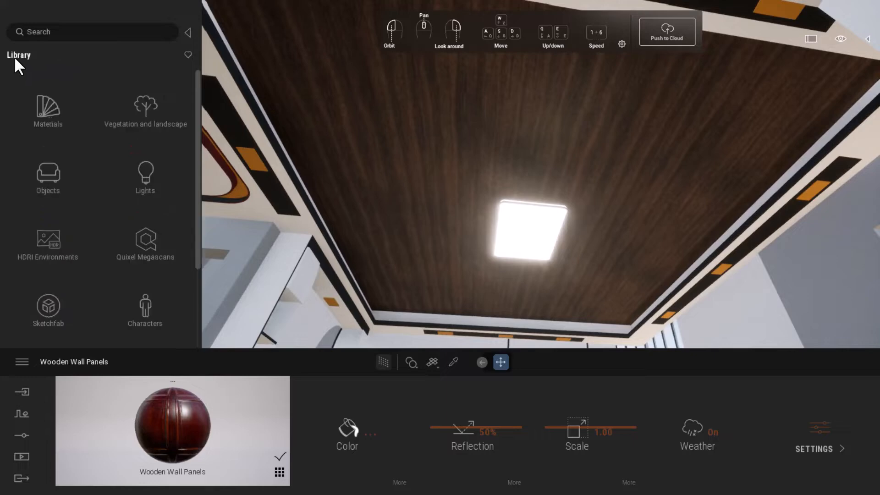
pyautogui.click(57, 119)
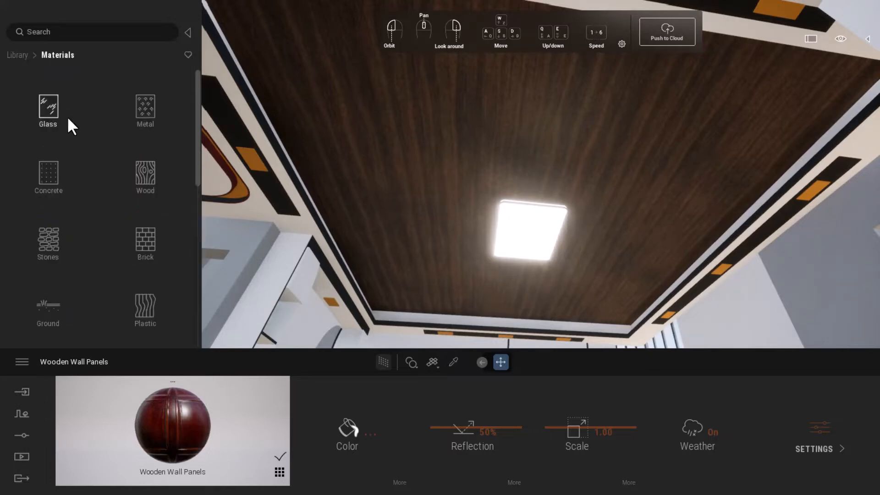
pyautogui.scroll(-2, 33, 221)
pyautogui.scroll(-6, 33, 227)
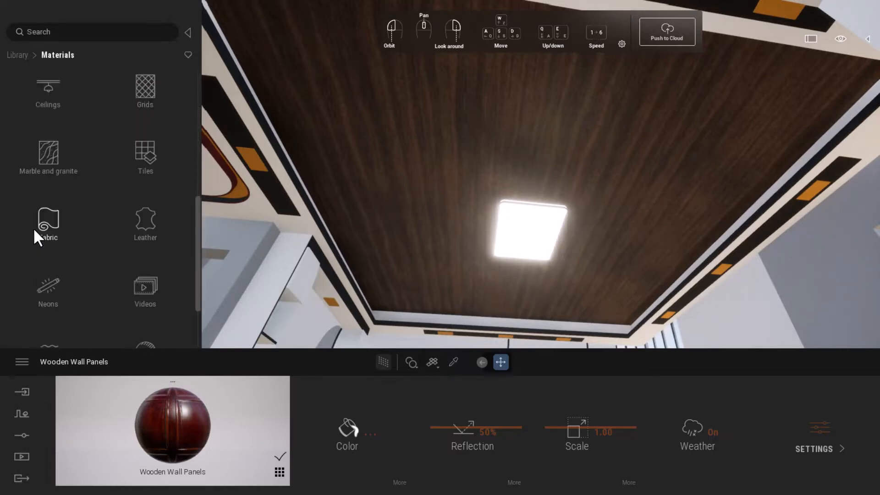
pyautogui.click(38, 250)
pyautogui.moveTo(50, 96); pyautogui.dragTo(250, 162)
# Look around the rooms to check the glowing ceiling lights and the interior layout.
pyautogui.moveTo(380, 169); pyautogui.dragTo(425, 197, button='right')
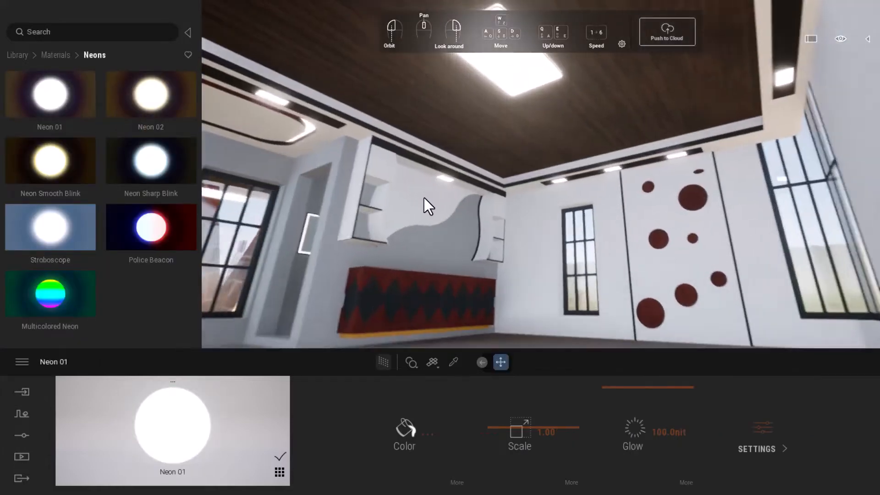
pyautogui.scroll(4, 422, 210)
pyautogui.moveTo(423, 138); pyautogui.dragTo(277, 135, button='right')
pyautogui.moveTo(420, 161); pyautogui.dragTo(495, 243, button='right')
pyautogui.moveTo(437, 90); pyautogui.dragTo(353, 76, button='right')
pyautogui.moveTo(405, 106); pyautogui.dragTo(298, 107, button='right')
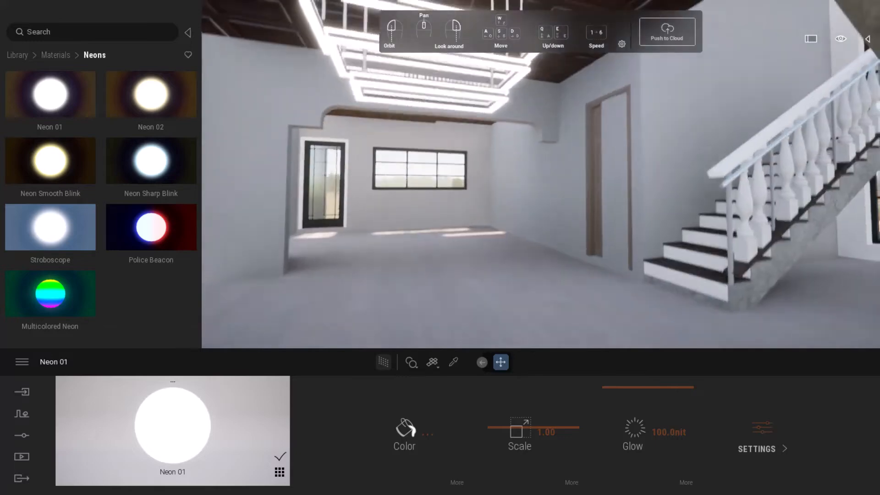
pyautogui.scroll(-3, 425, 127)
pyautogui.scroll(-10, 425, 128)
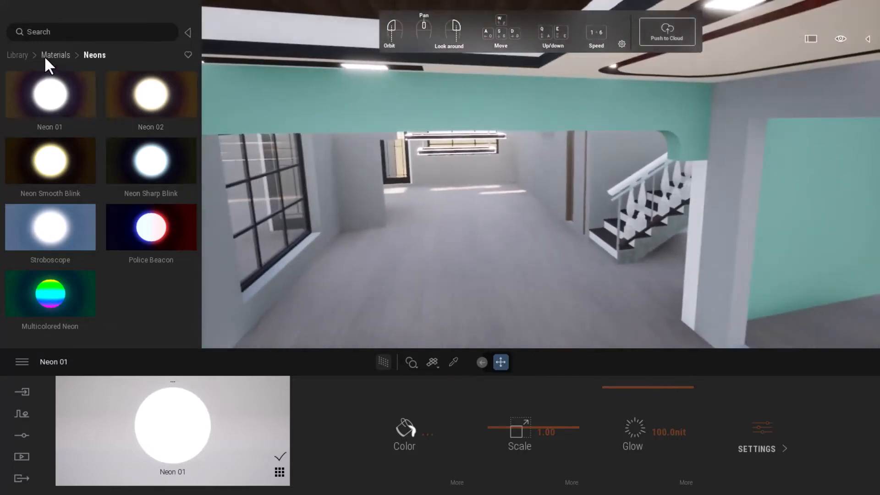
# Open the living room Tables collection among the library's Home objects.
pyautogui.click(45, 56)
pyautogui.click(18, 55)
pyautogui.scroll(-2, 23, 179)
pyautogui.click(46, 119)
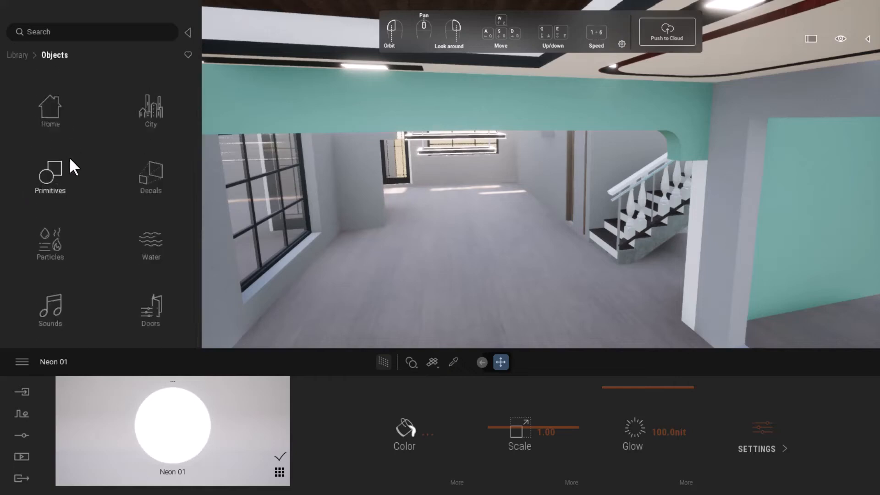
pyautogui.click(51, 109)
pyautogui.scroll(-2, 39, 189)
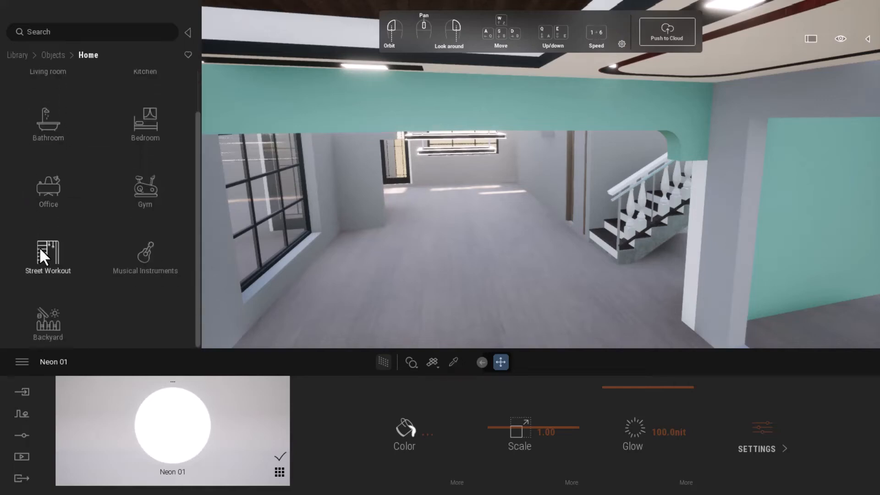
pyautogui.scroll(2, 40, 117)
pyautogui.scroll(-1, 45, 165)
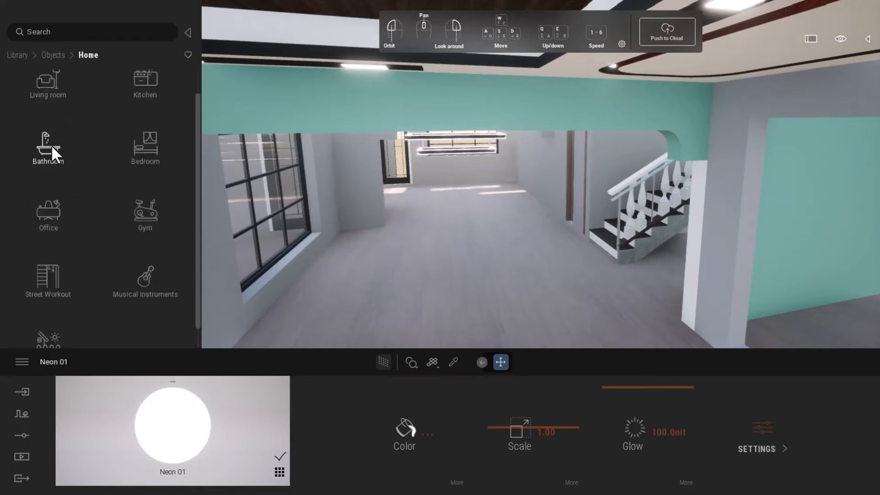
pyautogui.click(45, 104)
pyautogui.scroll(-1, 56, 224)
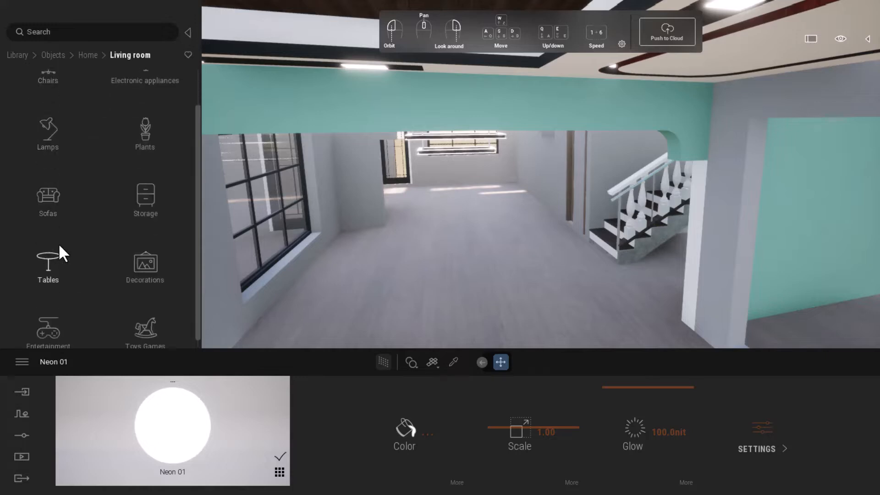
pyautogui.click(54, 270)
# Browse the table models and place the Reverence dining set on the floor near the hanging neon lamp.
pyautogui.scroll(-5, 70, 242)
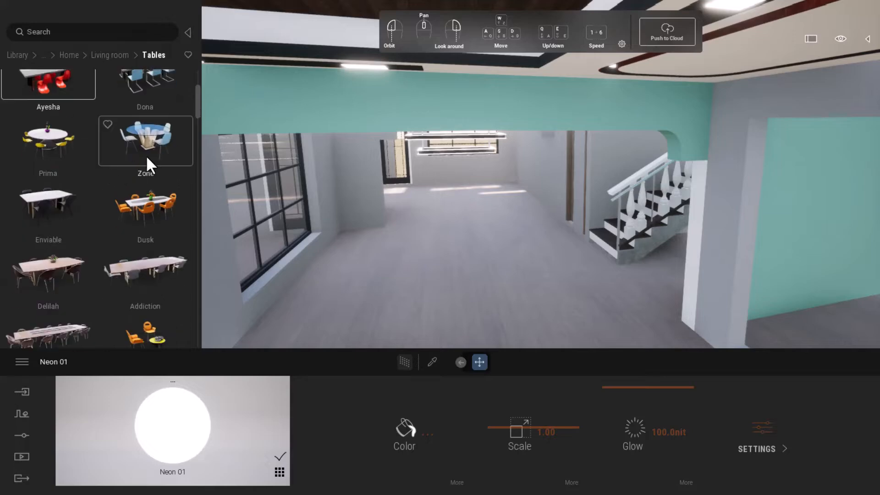
pyautogui.moveTo(197, 104); pyautogui.dragTo(169, 173)
pyautogui.scroll(5, 135, 184)
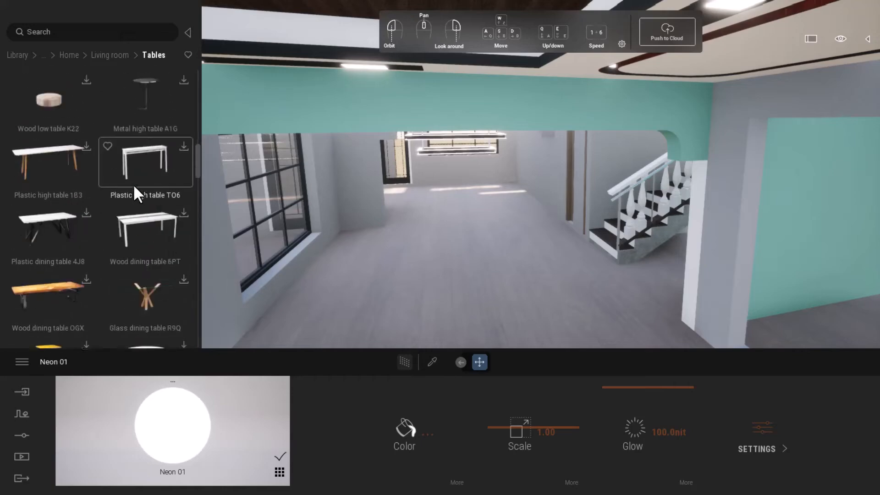
pyautogui.scroll(-8, 120, 188)
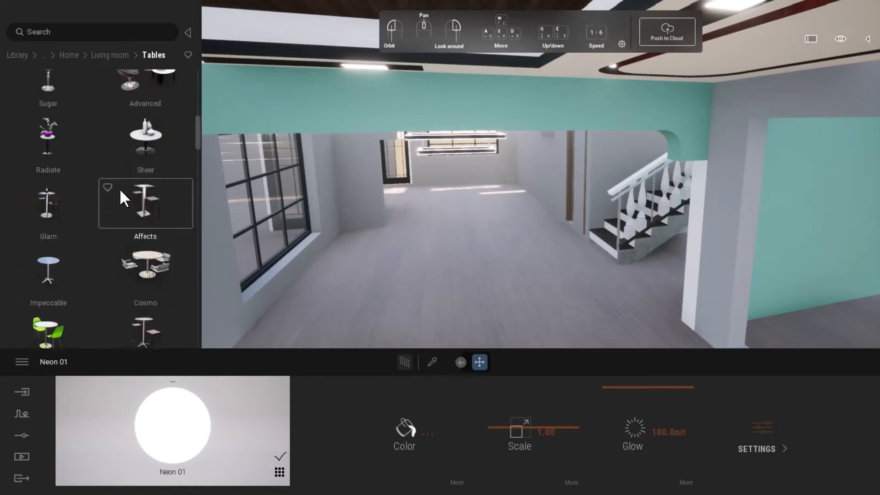
pyautogui.scroll(4, 102, 188)
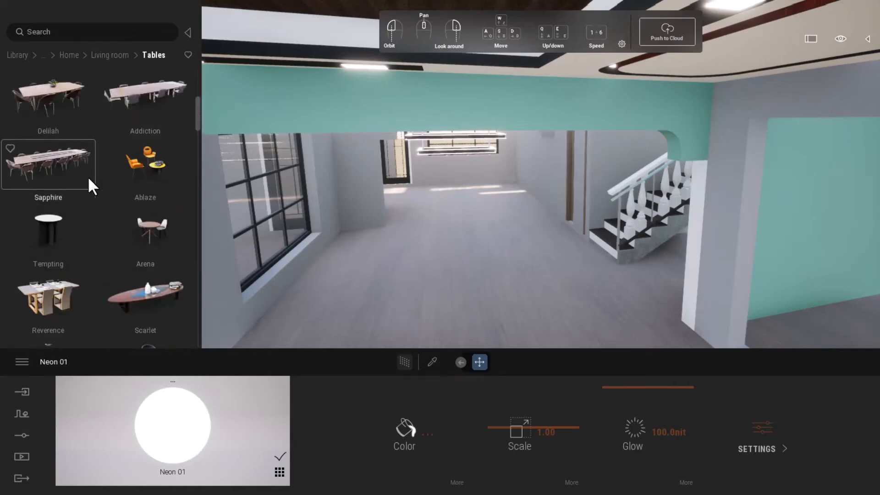
pyautogui.scroll(-4, 89, 176)
pyautogui.moveTo(66, 222); pyautogui.dragTo(461, 282)
pyautogui.press('w')
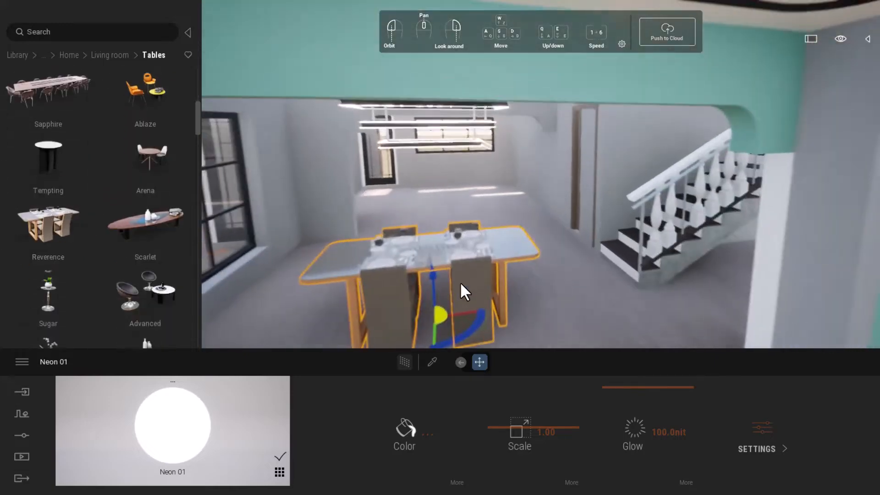
# Move the dining set across the floor to centre it beneath the hanging neon lamp.
pyautogui.moveTo(460, 281); pyautogui.dragTo(461, 216, button='right')
pyautogui.press('s')
pyautogui.moveTo(503, 213); pyautogui.dragTo(525, 214)
pyautogui.press('w')
pyautogui.moveTo(517, 227)
pyautogui.mouseDown(button='right')
pyautogui.moveTo(517, 261)
pyautogui.moveTo(517, 242)
pyautogui.mouseUp(button='right')
pyautogui.press('s')
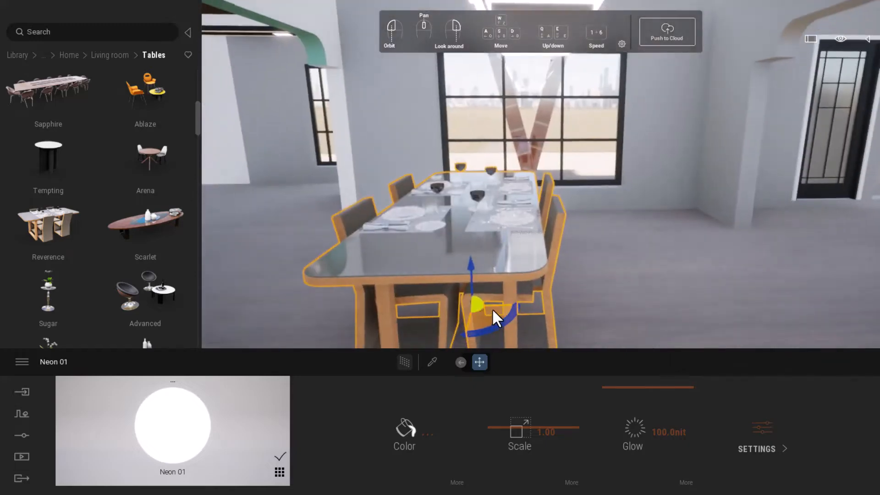
pyautogui.moveTo(499, 316); pyautogui.dragTo(556, 320)
pyautogui.press('w')
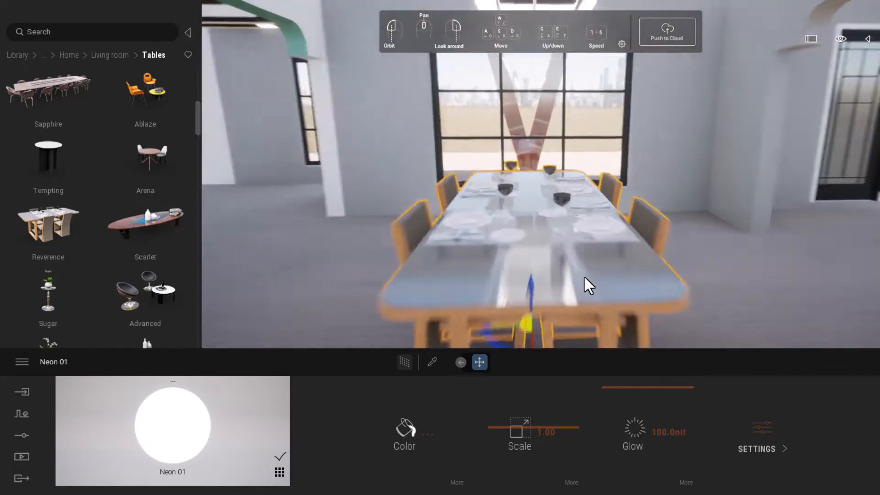
# Check the dining set's placement from across the room and go to the neon-framed panel on the wall.
pyautogui.press('s')
pyautogui.moveTo(571, 260)
pyautogui.mouseDown(button='right')
pyautogui.moveTo(556, 262)
pyautogui.moveTo(568, 273)
pyautogui.moveTo(572, 266)
pyautogui.mouseUp(button='right')
pyautogui.press('s')
pyautogui.moveTo(572, 265); pyautogui.dragTo(575, 137, button='middle')
pyautogui.press('w')
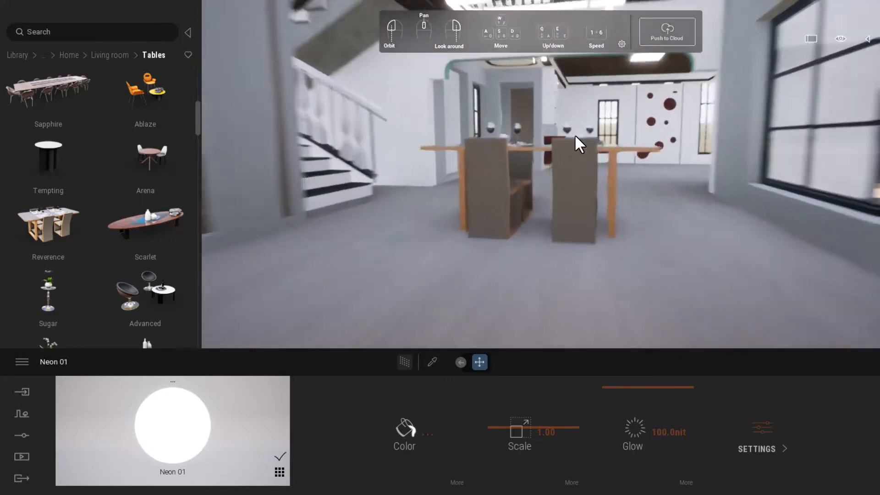
pyautogui.press('e')
pyautogui.press('w')
pyautogui.moveTo(581, 132); pyautogui.dragTo(476, 184, button='right')
pyautogui.press('d')
pyautogui.press('w')
pyautogui.press('w')
pyautogui.press('d')
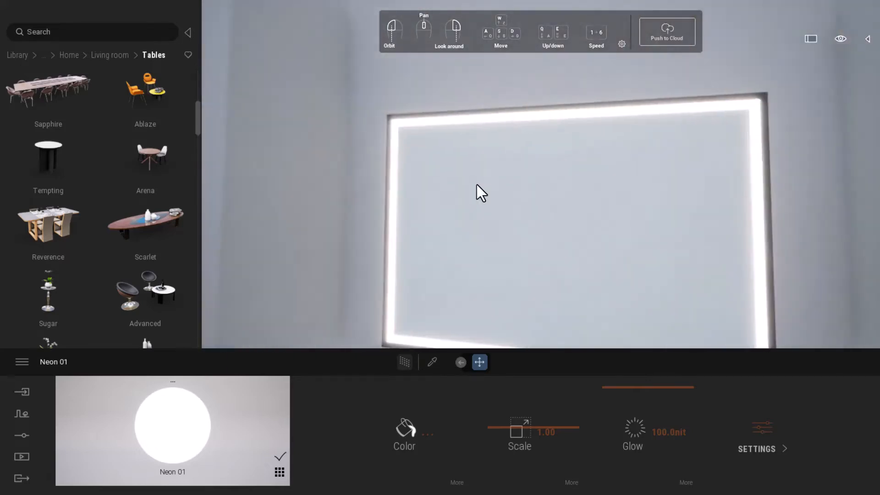
pyautogui.press('s')
pyautogui.press('d')
pyautogui.press('w')
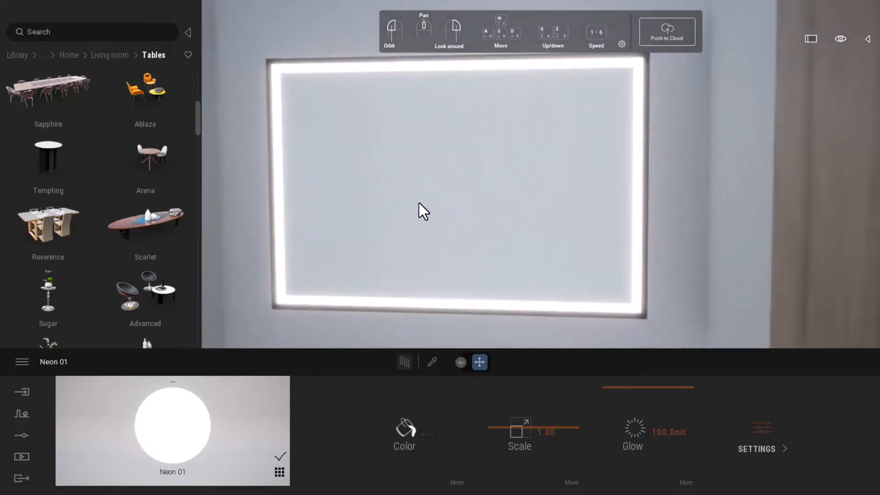
# Apply the Mirror glass material to the wall panel inside the glowing neon frame.
pyautogui.click(70, 55)
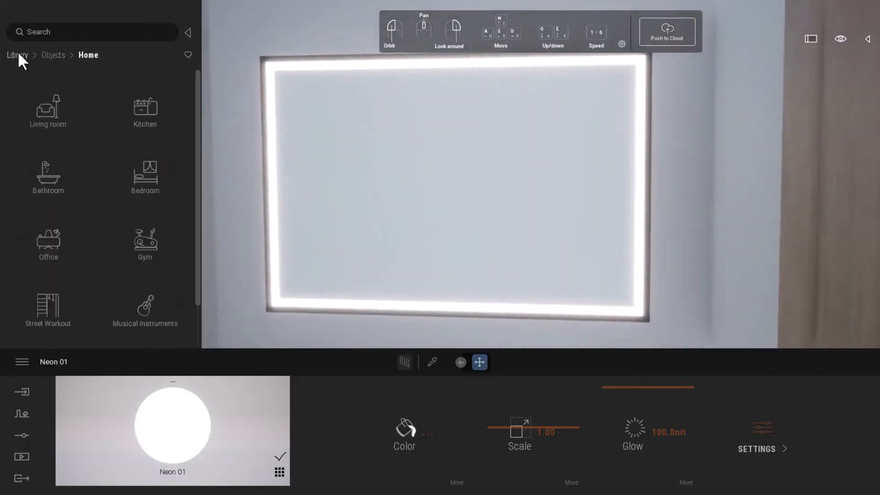
pyautogui.click(17, 55)
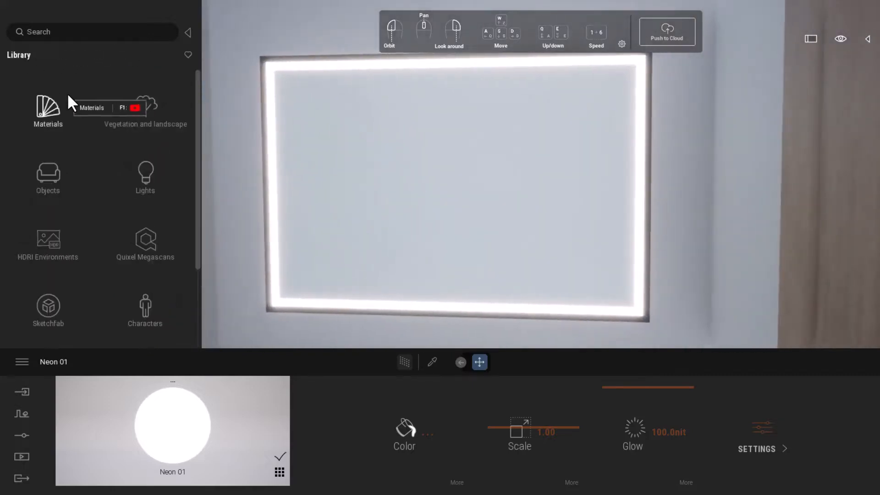
pyautogui.click(54, 104)
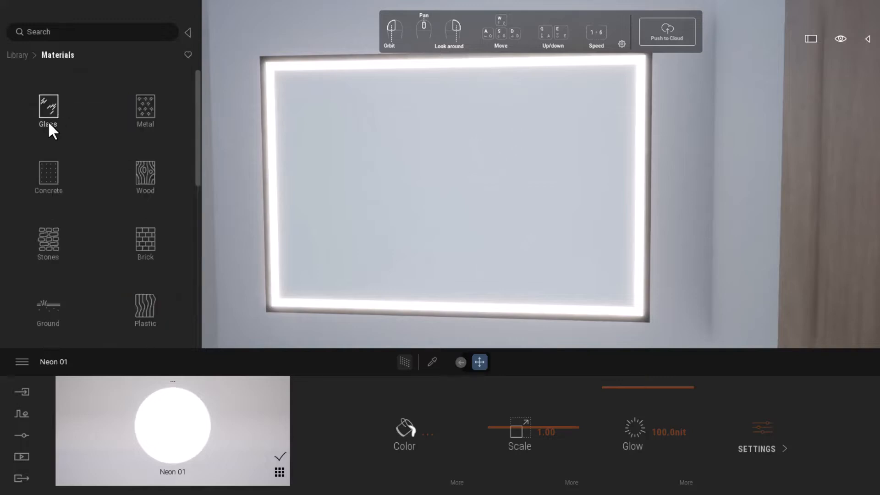
pyautogui.click(47, 106)
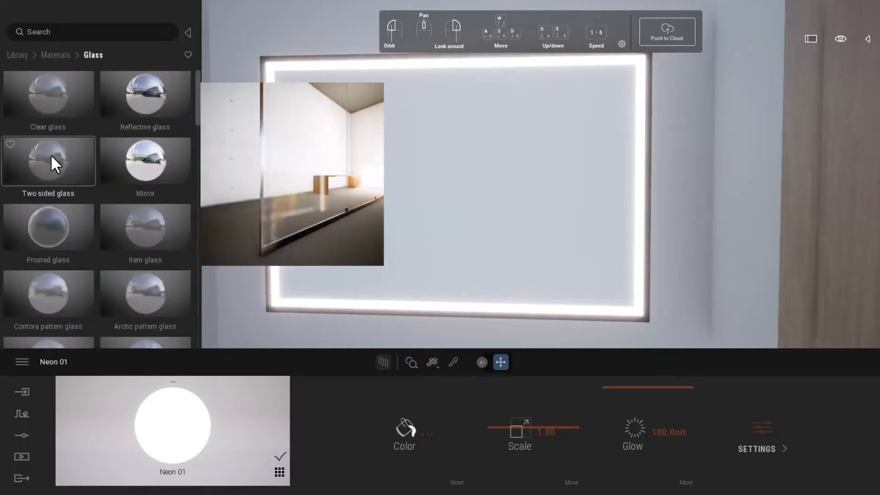
pyautogui.moveTo(132, 162); pyautogui.dragTo(468, 171)
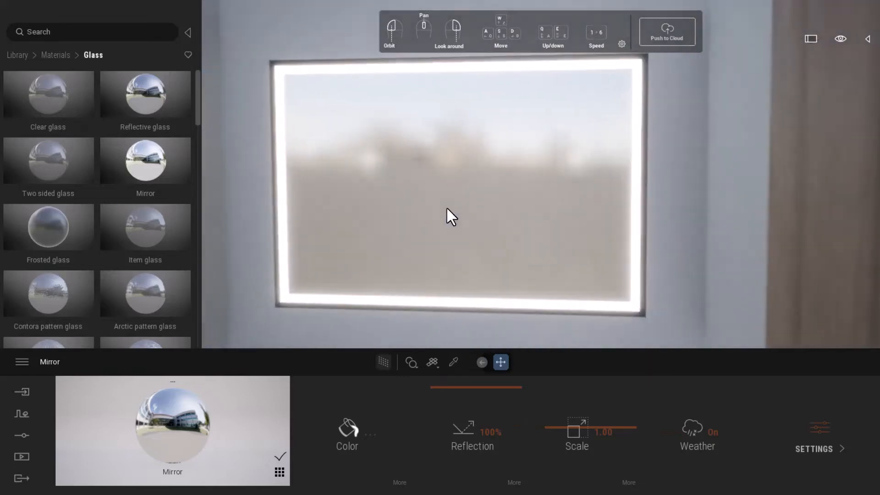
pyautogui.moveTo(447, 206)
pyautogui.mouseDown(button='right')
pyautogui.moveTo(389, 205)
pyautogui.moveTo(446, 205)
pyautogui.moveTo(460, 196)
pyautogui.mouseUp(button='right')
# Go to the small room with the yellow textured walls and open the Tiles material collection.
pyautogui.click(55, 56)
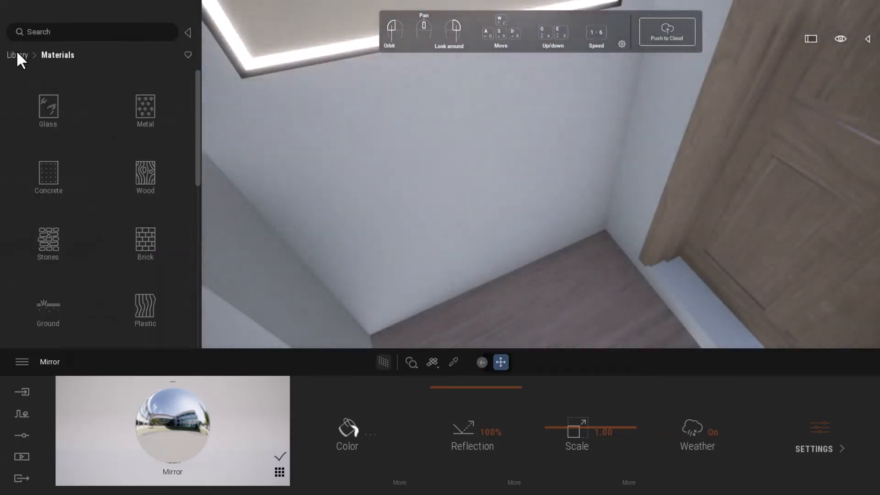
pyautogui.click(19, 56)
pyautogui.moveTo(560, 248); pyautogui.dragTo(471, 267, button='right')
pyautogui.press('w')
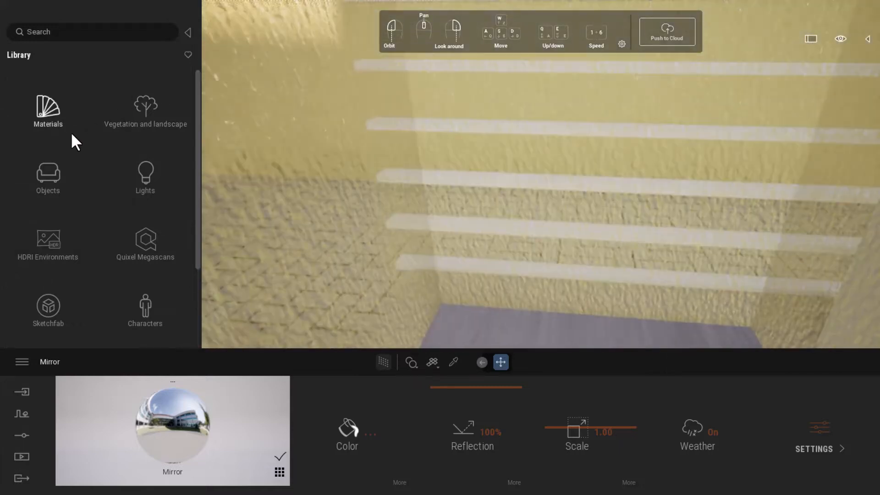
pyautogui.click(55, 122)
pyautogui.scroll(-8, 62, 201)
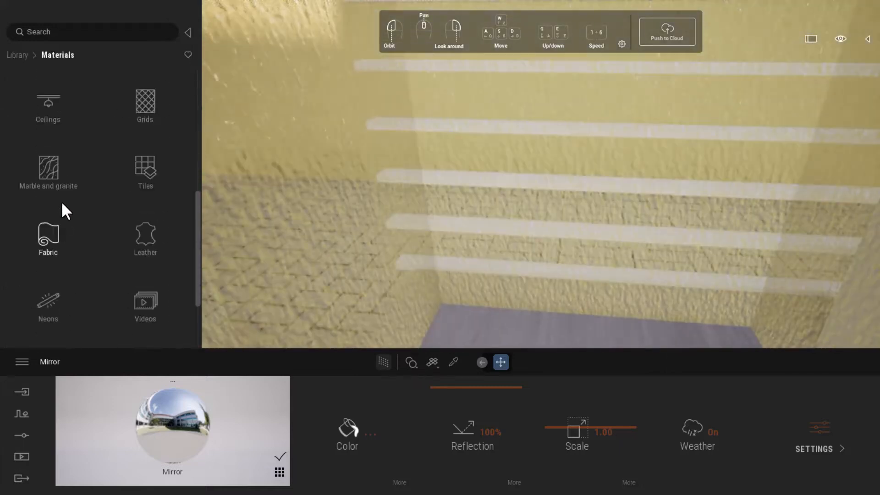
pyautogui.scroll(4, 62, 213)
pyautogui.click(144, 152)
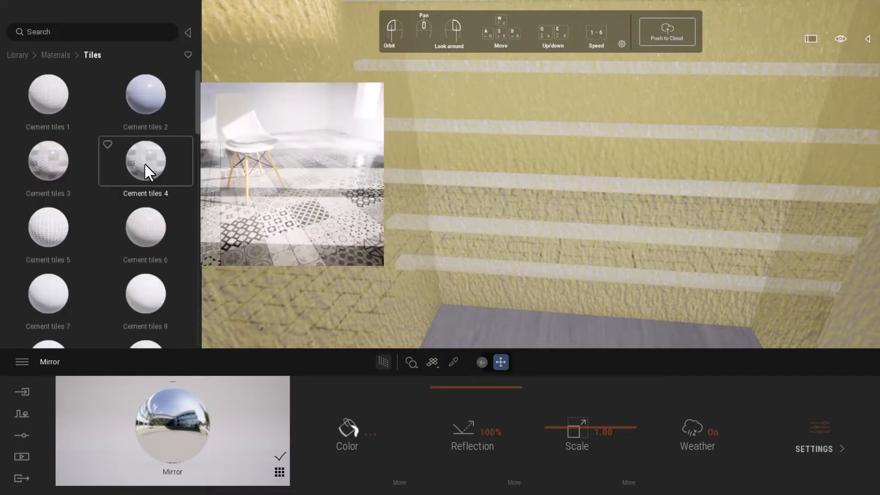
# Browse the tile materials, apply Ceramic tiles 1 to the small room's yellow walls and inspect the tiled surfaces.
pyautogui.scroll(-8, 132, 158)
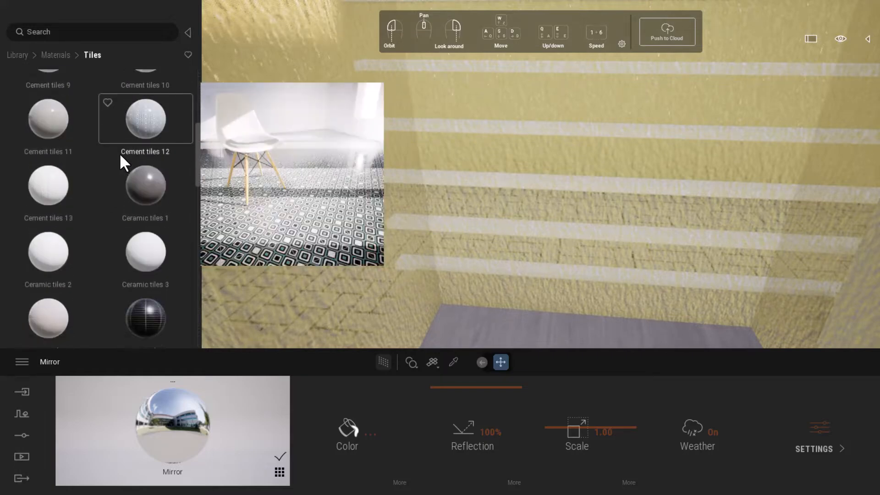
pyautogui.scroll(-1, 119, 153)
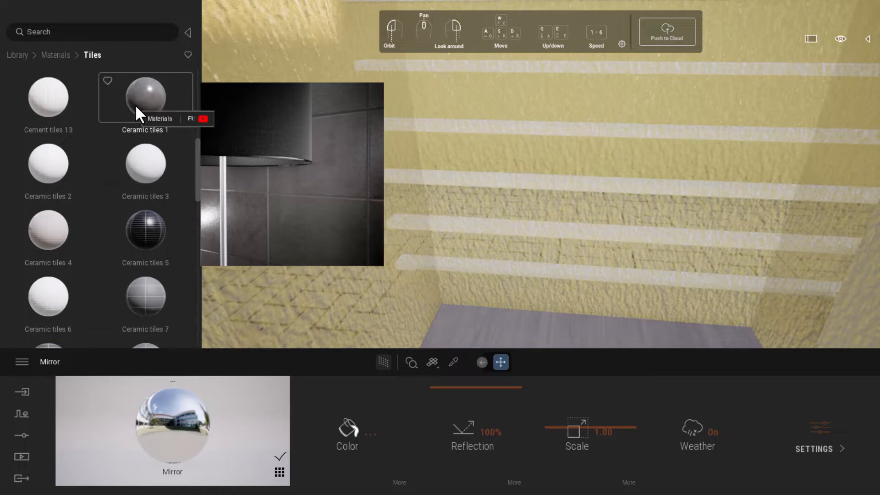
pyautogui.scroll(-5, 131, 202)
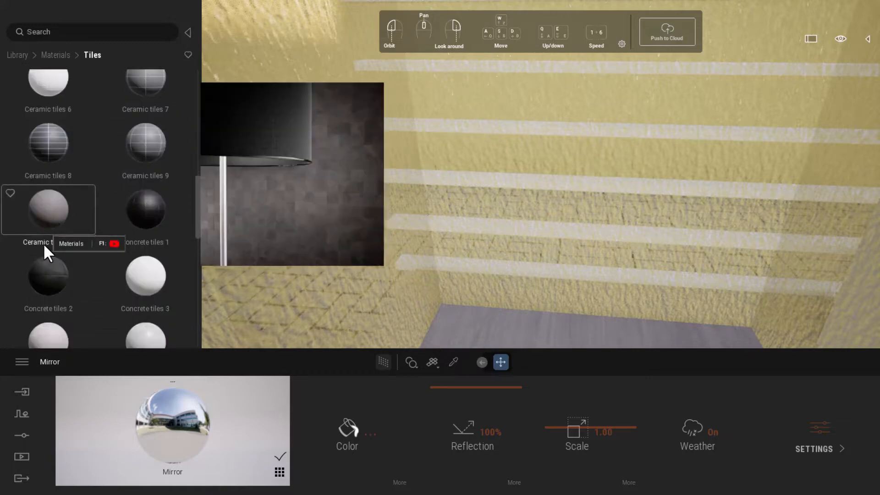
pyautogui.scroll(-4, 62, 286)
pyautogui.scroll(8, 75, 265)
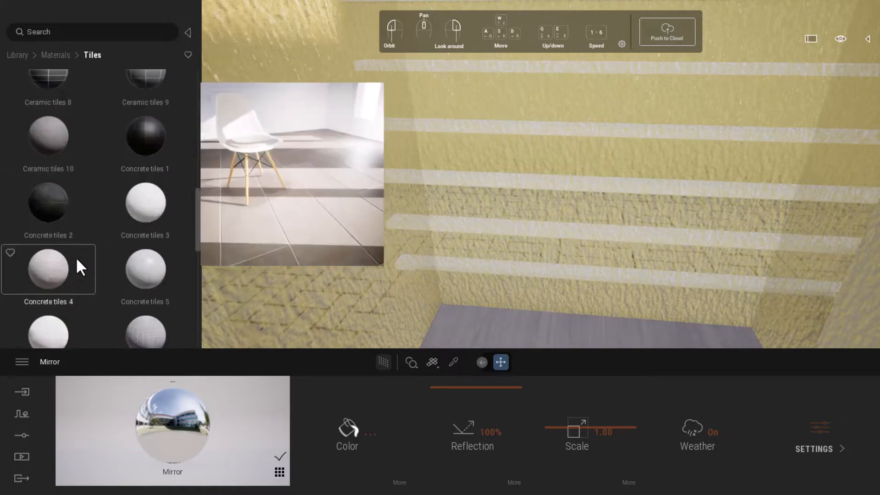
pyautogui.scroll(4, 131, 192)
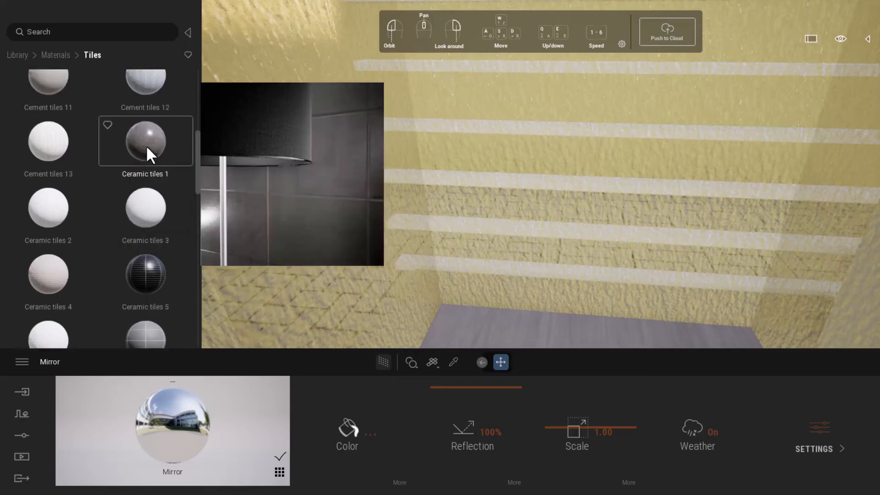
pyautogui.moveTo(145, 146); pyautogui.dragTo(254, 155)
pyautogui.moveTo(433, 195); pyautogui.dragTo(443, 172, button='right')
pyautogui.scroll(-3, 456, 162)
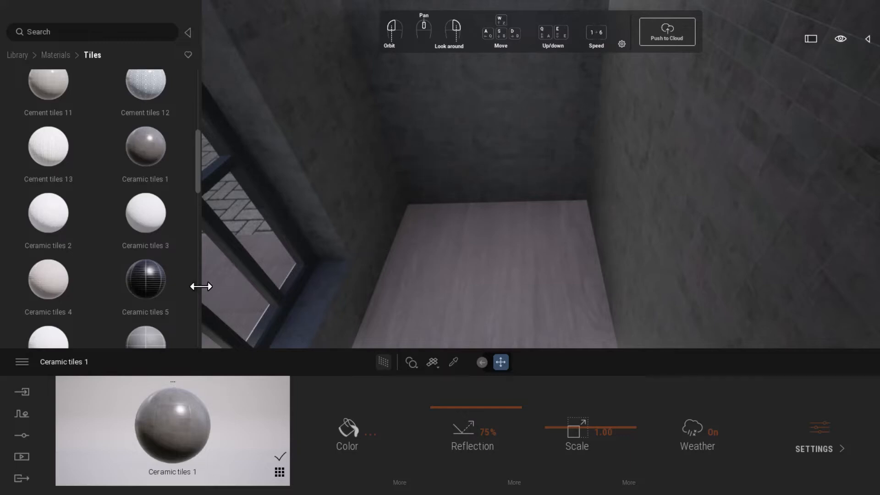
pyautogui.moveTo(150, 156)
pyautogui.press('s')
pyautogui.moveTo(465, 271); pyautogui.dragTo(540, 190, button='right')
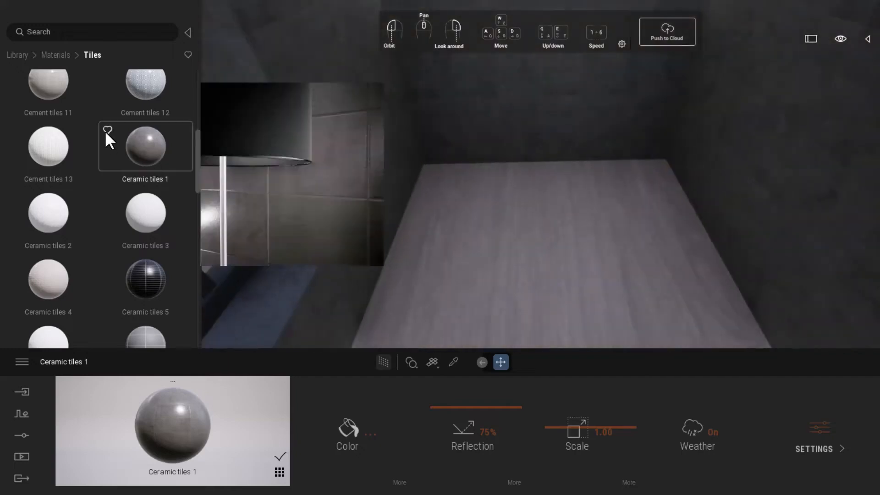
# Leave the tile materials and open the Sanitaries collection in the library's Home > Bathroom objects.
pyautogui.click(56, 54)
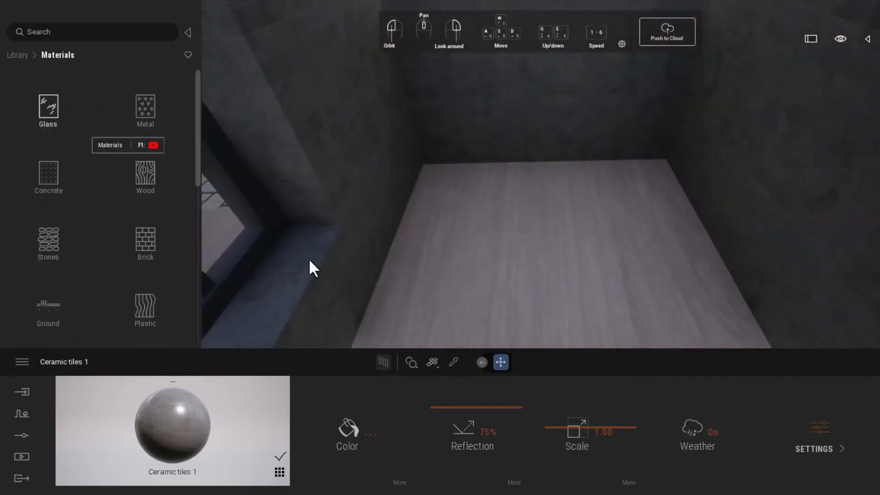
pyautogui.scroll(-1, 63, 169)
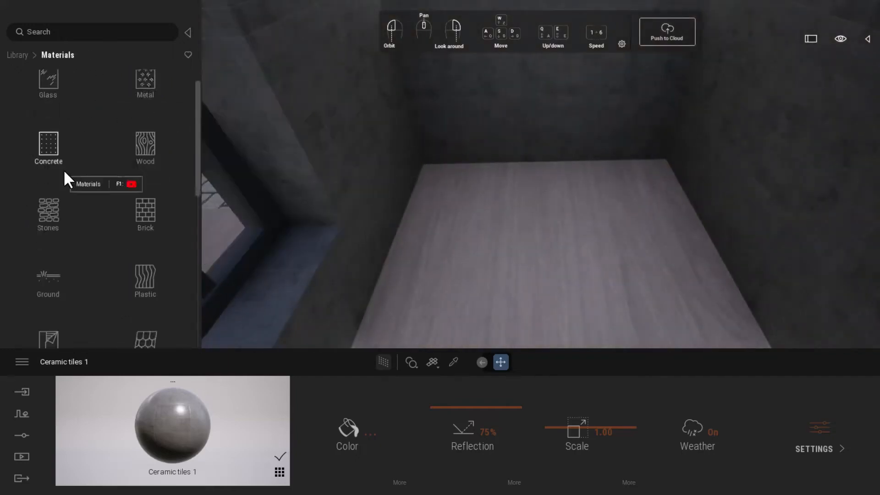
pyautogui.click(20, 54)
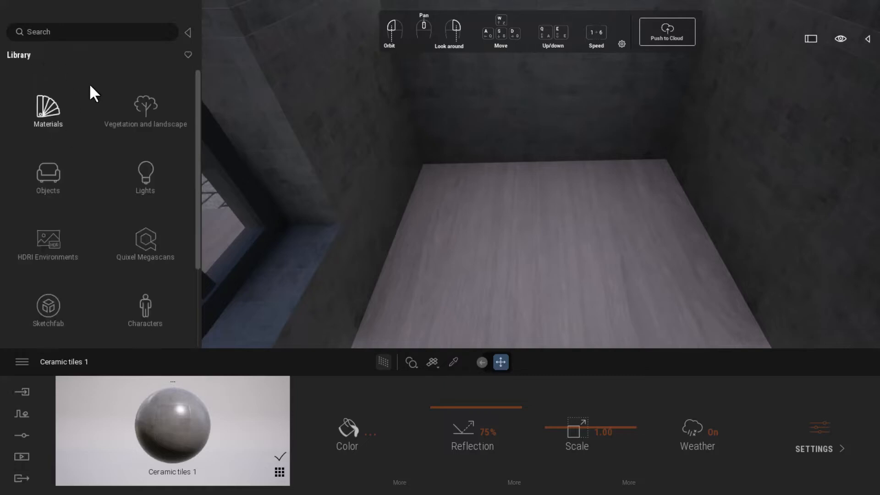
pyautogui.click(45, 158)
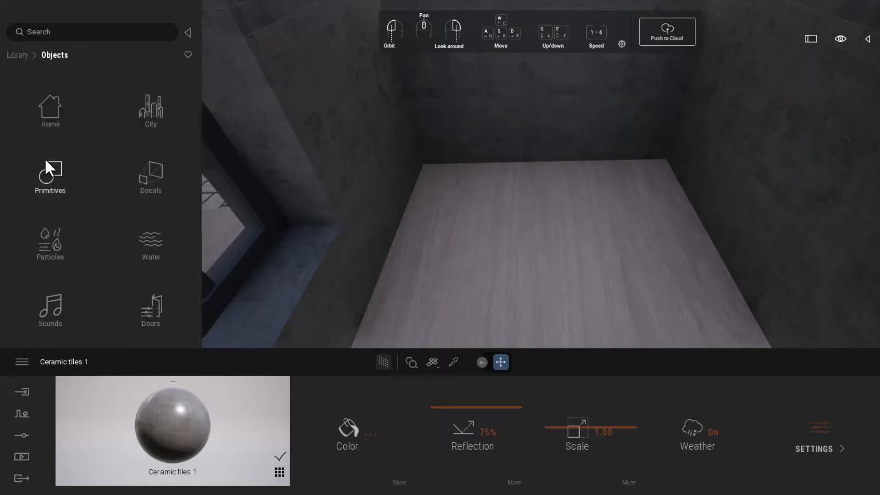
pyautogui.click(76, 104)
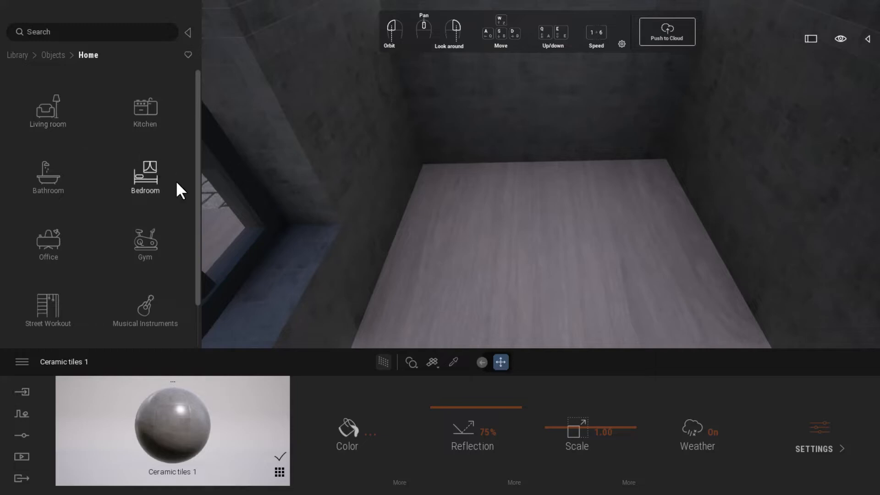
pyautogui.click(54, 178)
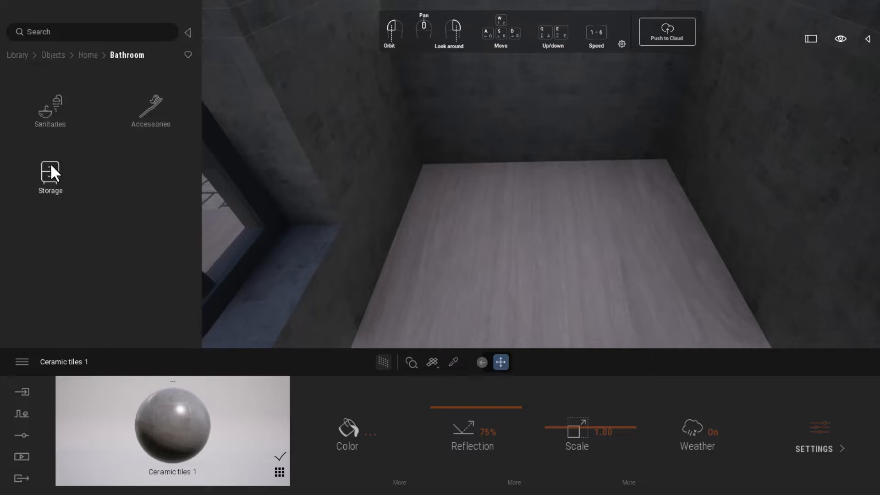
pyautogui.click(53, 124)
# Browse the sanitaries and place the Sanitary13 toilet on the floor of the small tiled room.
pyautogui.scroll(-1, 151, 202)
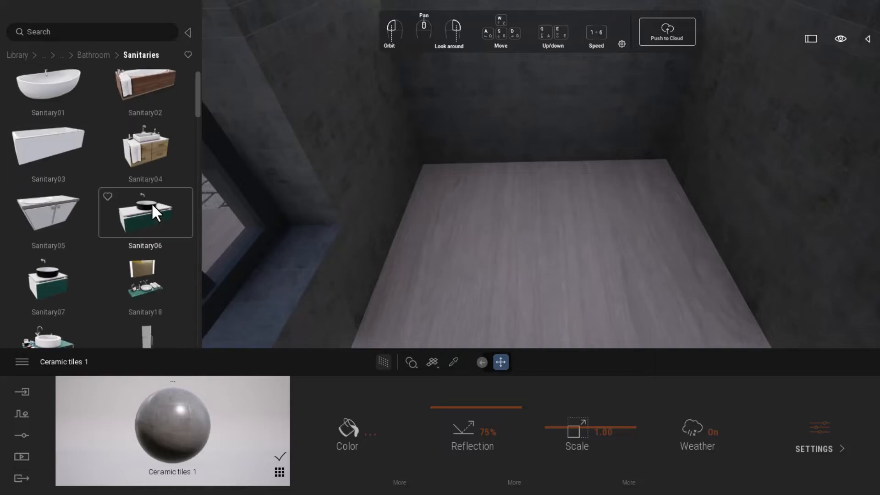
pyautogui.scroll(-10, 103, 226)
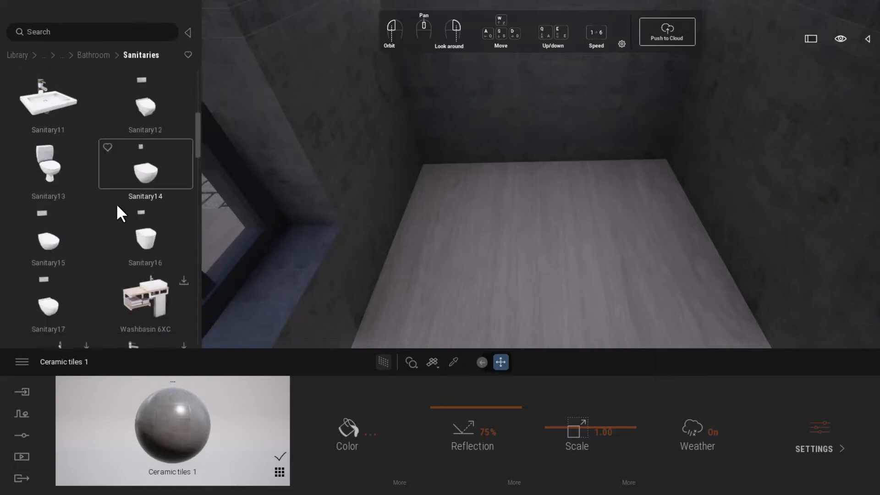
pyautogui.scroll(-5, 119, 215)
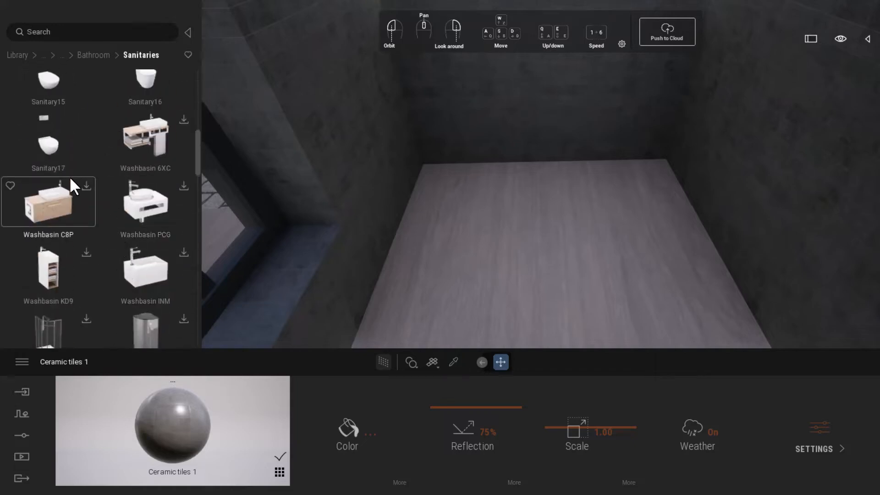
pyautogui.scroll(-10, 69, 176)
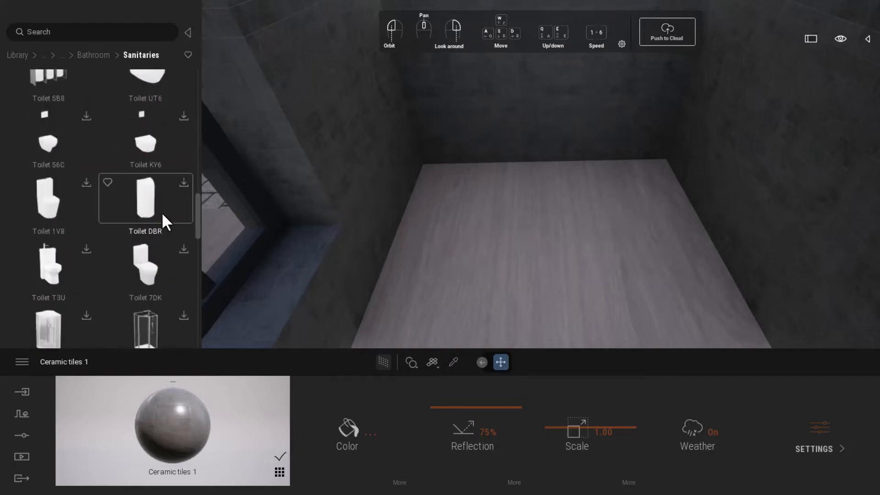
pyautogui.moveTo(196, 222); pyautogui.dragTo(180, 111)
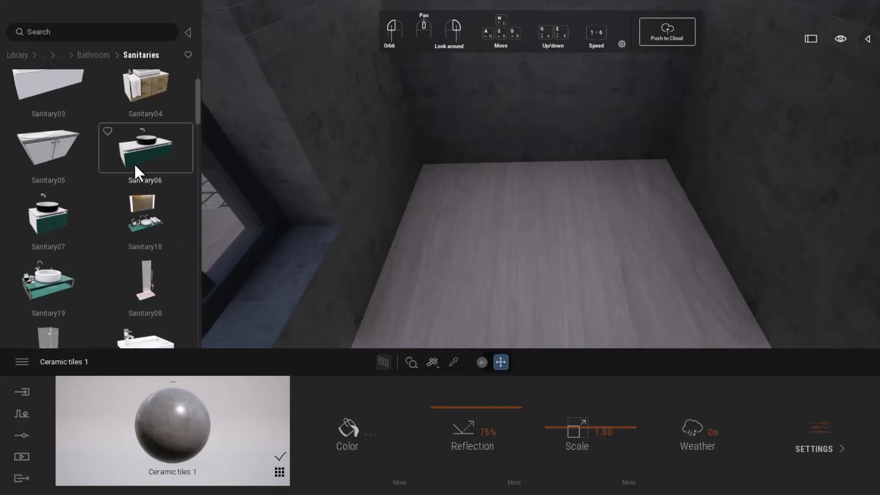
pyautogui.scroll(-5, 130, 169)
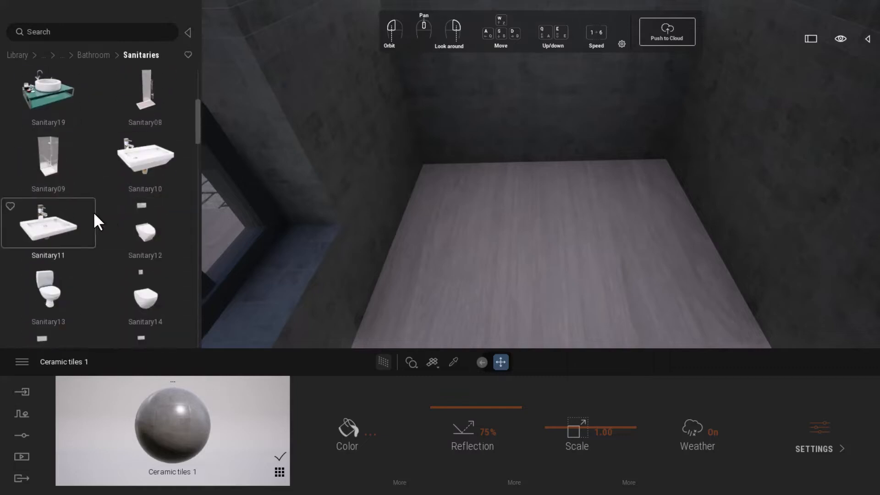
pyautogui.scroll(-2, 94, 195)
pyautogui.moveTo(69, 238); pyautogui.dragTo(540, 214)
pyautogui.moveTo(557, 187); pyautogui.dragTo(451, 293, button='middle')
pyautogui.moveTo(435, 107); pyautogui.dragTo(418, 126, button='middle')
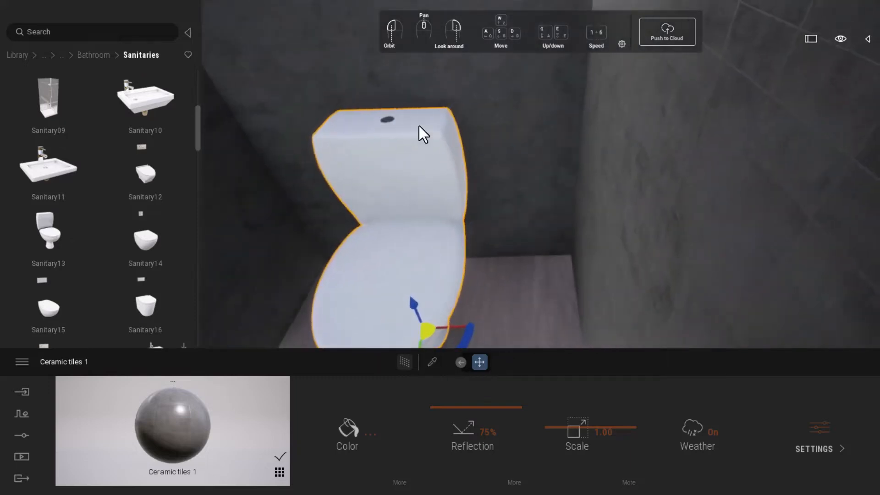
# Inspect the small room's round ceiling light, wooden ceiling and tiled walls from several angles.
pyautogui.scroll(-3, 562, 167)
pyautogui.moveTo(562, 167); pyautogui.dragTo(572, 124, button='right')
pyautogui.press('w')
pyautogui.press('s')
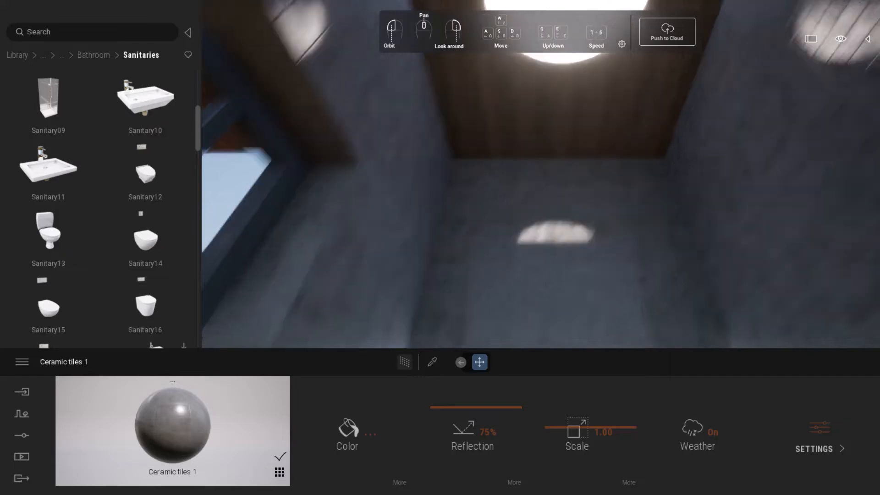
pyautogui.press('s')
pyautogui.press('w')
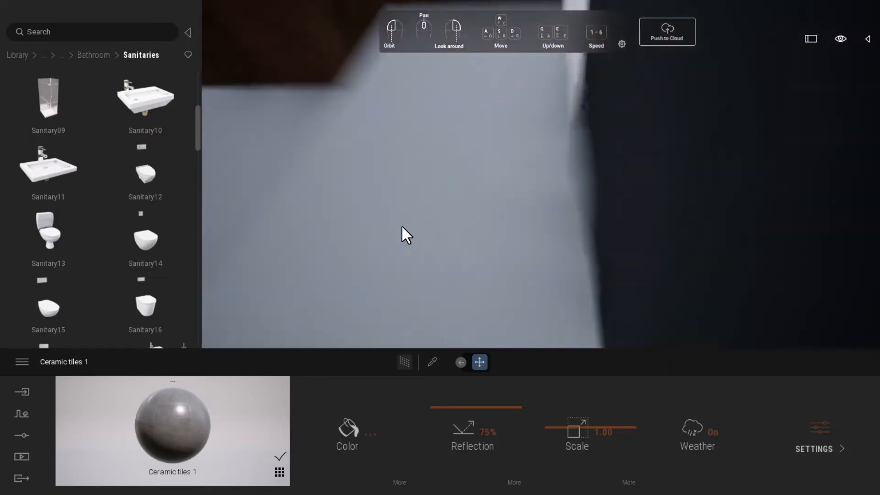
pyautogui.press('s')
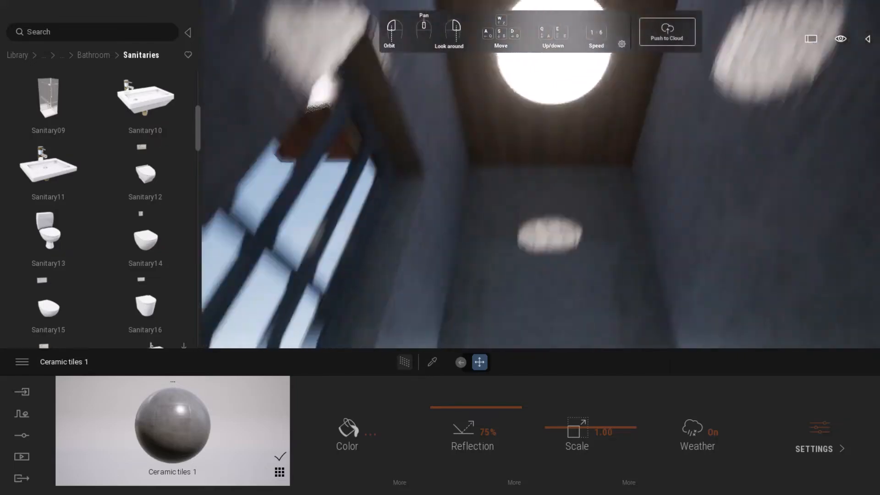
pyautogui.press('w')
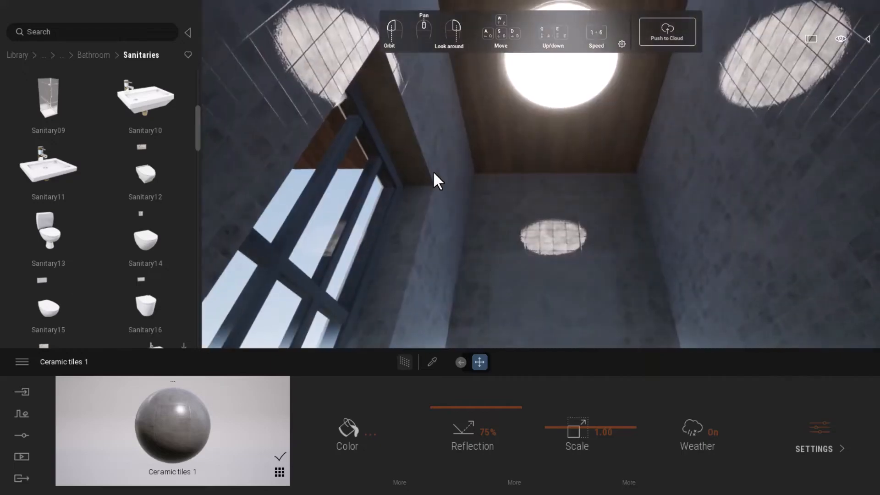
pyautogui.scroll(-3, 432, 171)
pyautogui.scroll(3, 450, 198)
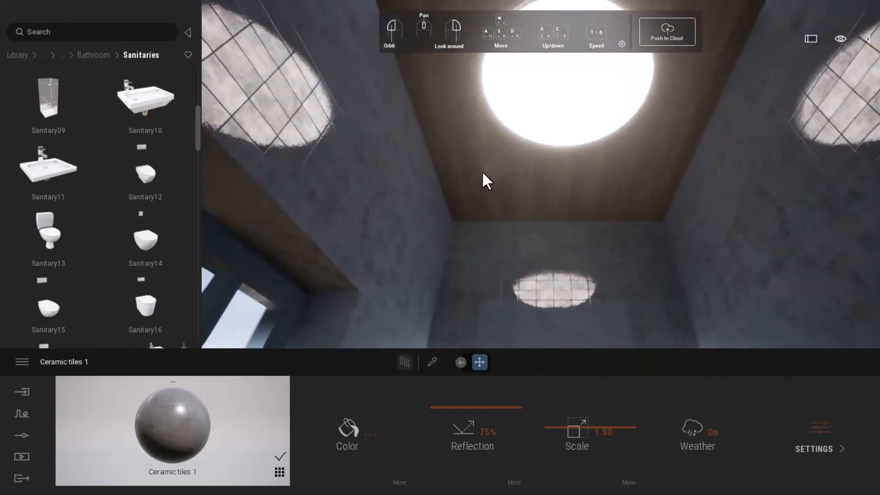
pyautogui.moveTo(515, 105); pyautogui.dragTo(539, 69, button='right')
pyautogui.press('q')
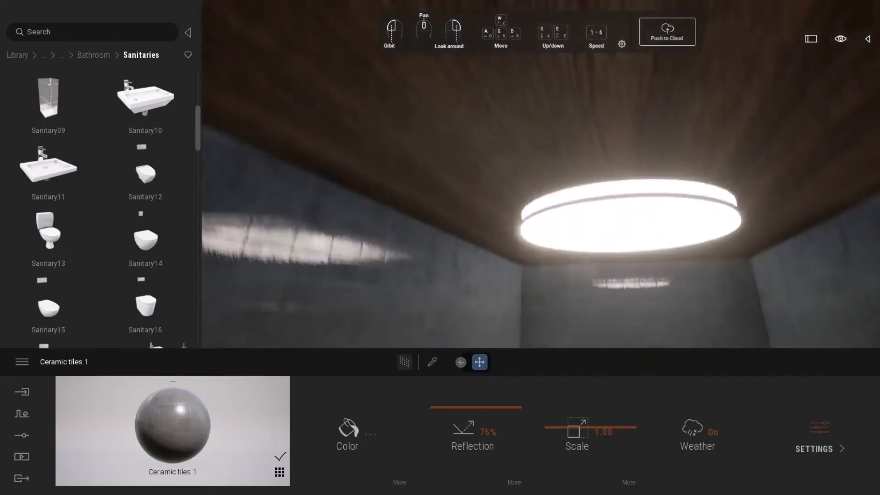
pyautogui.press('e')
pyautogui.moveTo(541, 183); pyautogui.dragTo(550, 103, button='right')
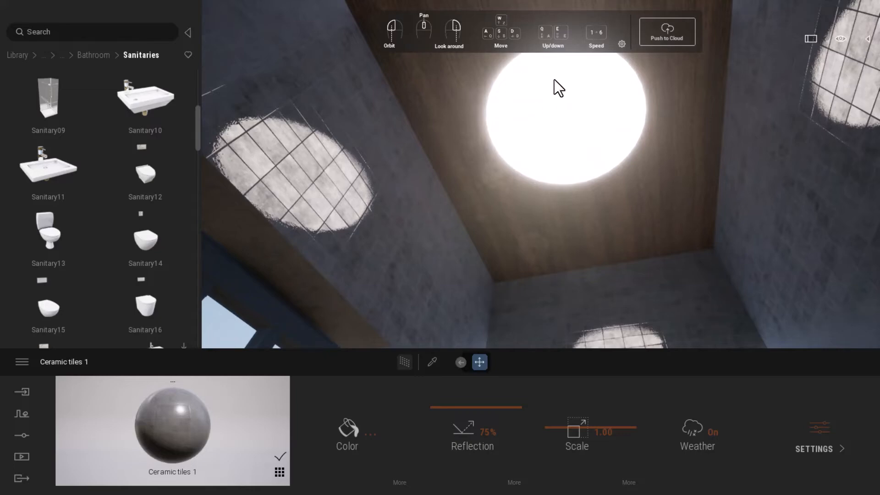
pyautogui.moveTo(589, 134); pyautogui.dragTo(531, 171, button='right')
# Leave the small tiled room and go to the bare wall below the neon-framed mirror.
pyautogui.press('w')
pyautogui.moveTo(591, 160); pyautogui.dragTo(113, 240, button='right')
pyautogui.press('s')
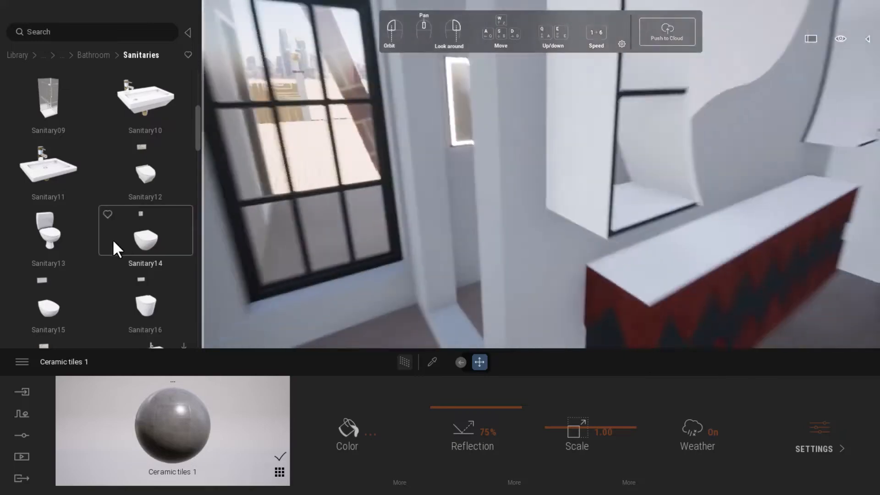
pyautogui.scroll(-3, 105, 236)
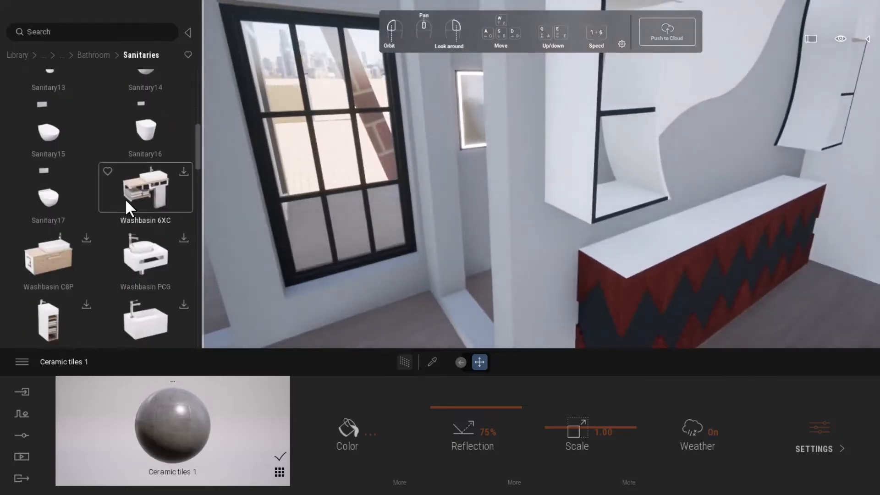
pyautogui.scroll(1, 120, 205)
pyautogui.press('w')
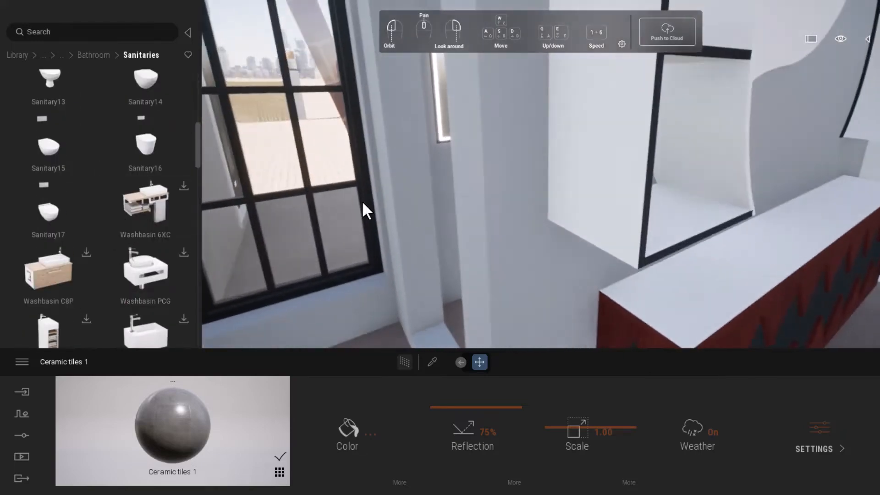
pyautogui.press('w')
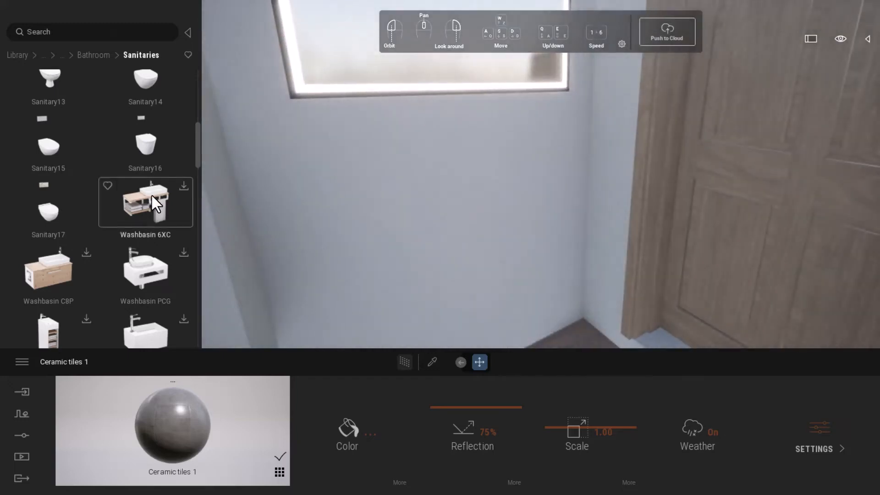
# Browse the sanitaries and place the Sanitary04 washbasin cabinet against the wall below the neon-framed mirror.
pyautogui.scroll(-3, 147, 200)
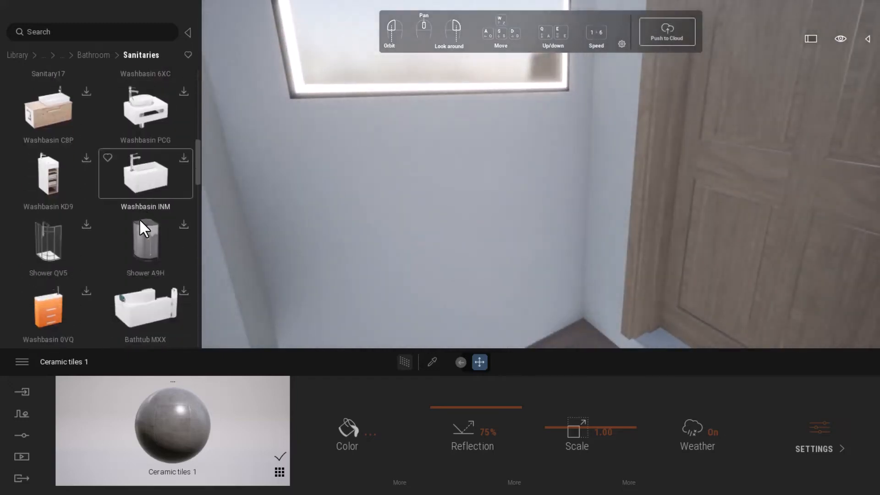
pyautogui.scroll(-7, 60, 246)
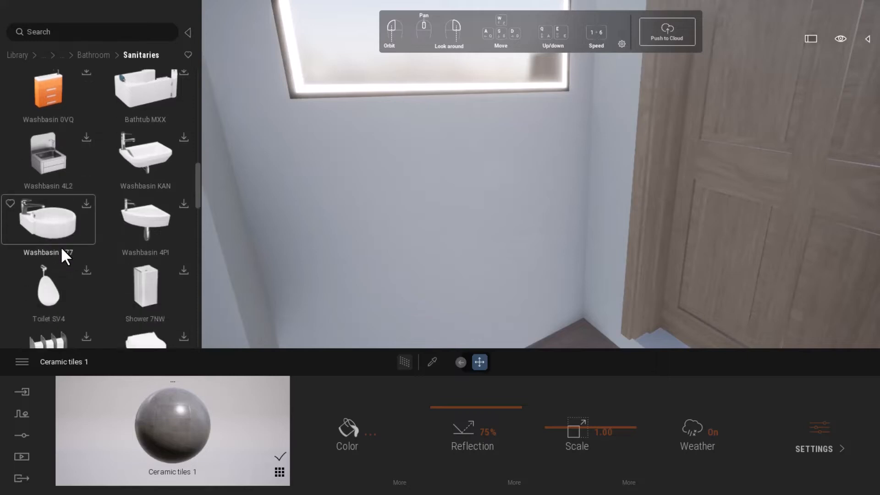
pyautogui.scroll(-4, 61, 246)
pyautogui.scroll(4, 61, 247)
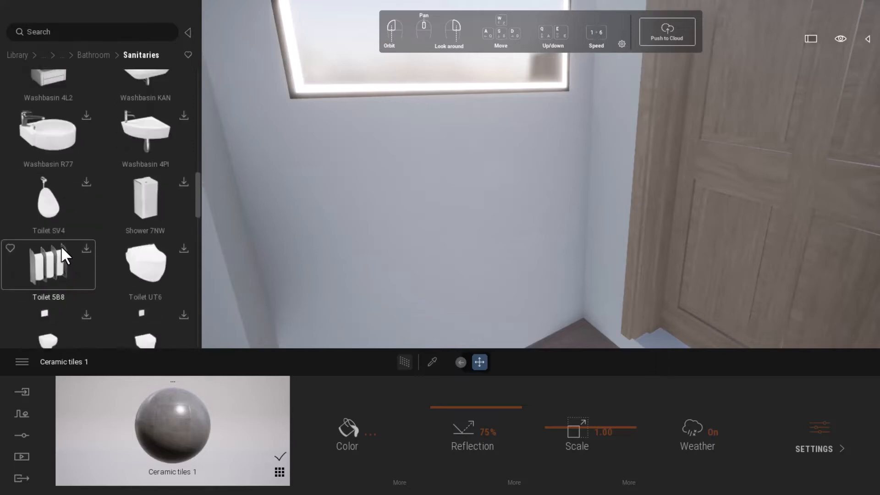
pyautogui.scroll(-6, 72, 187)
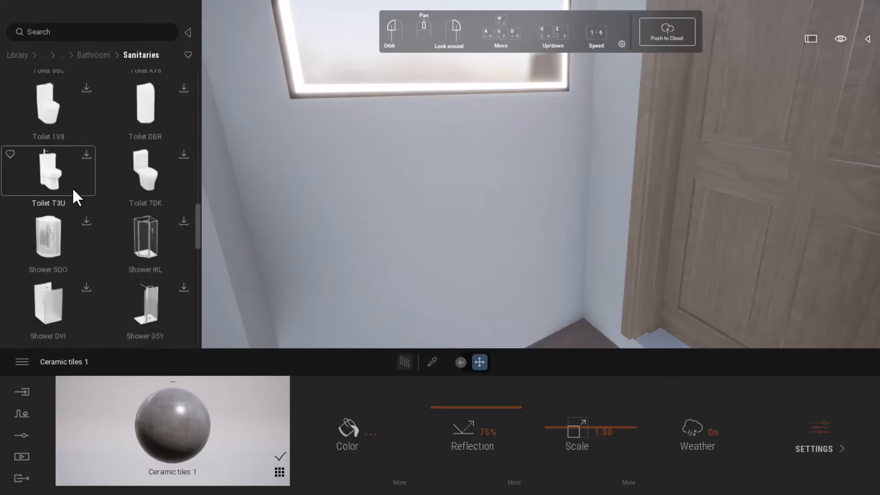
pyautogui.scroll(-8, 73, 187)
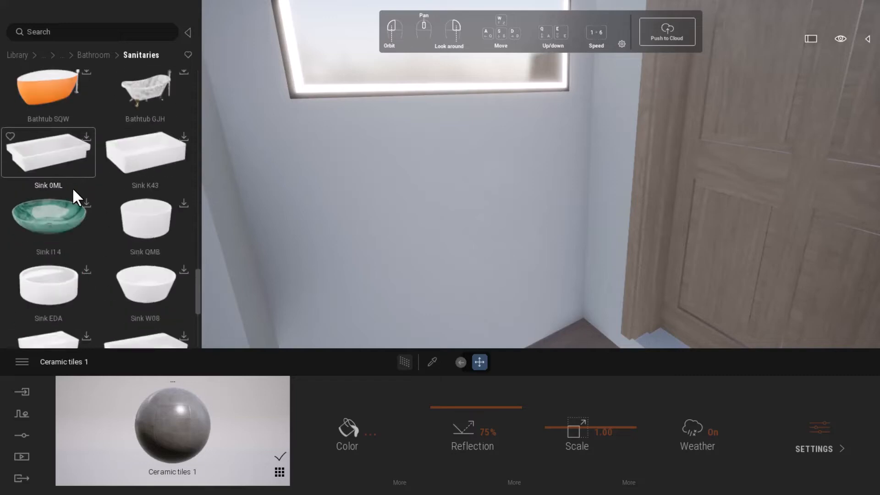
pyautogui.scroll(6, 83, 201)
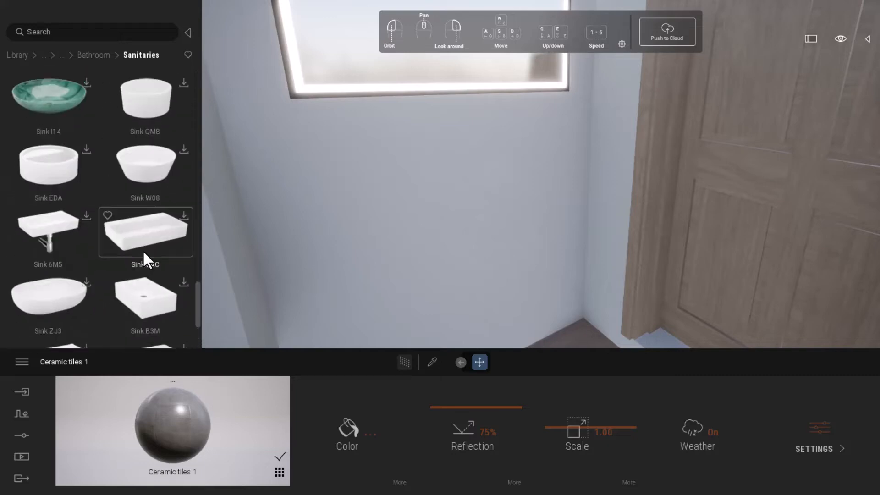
pyautogui.scroll(8, 138, 183)
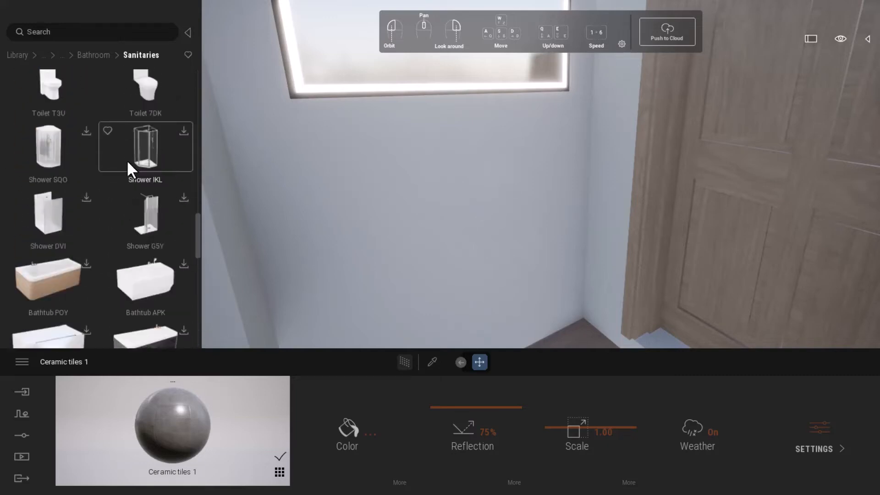
pyautogui.scroll(6, 127, 161)
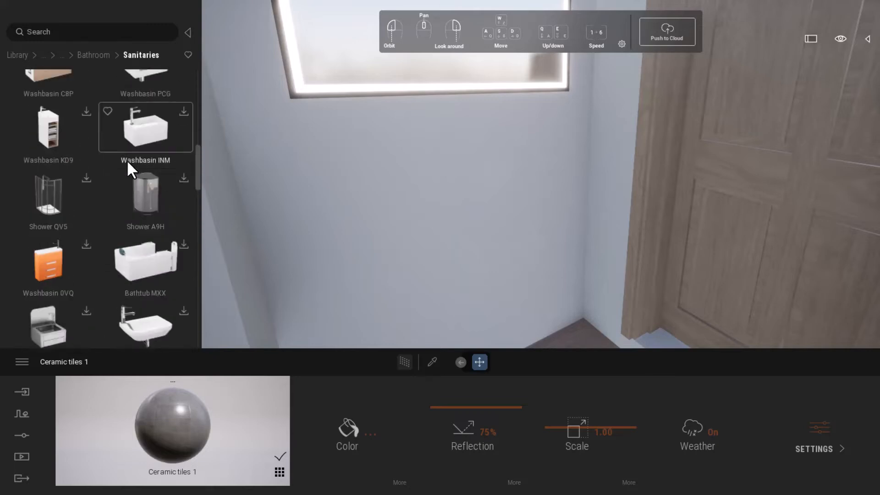
pyautogui.scroll(5, 127, 160)
pyautogui.scroll(-3, 127, 159)
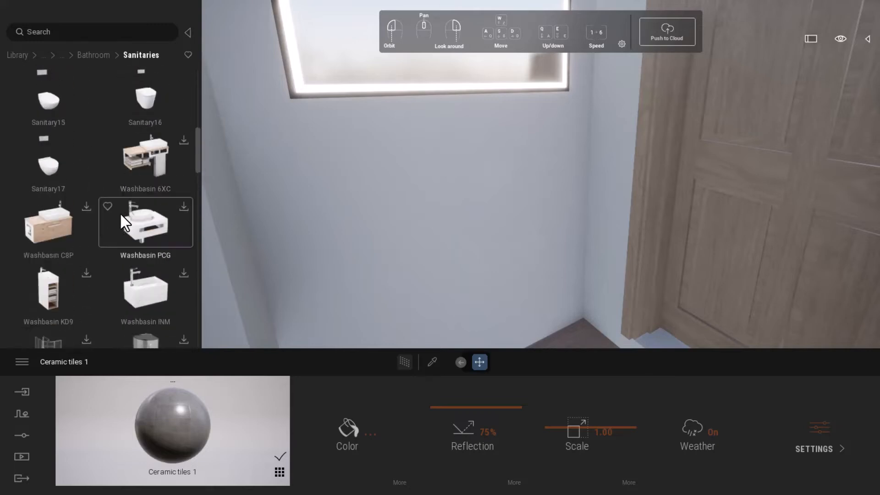
pyautogui.scroll(7, 129, 206)
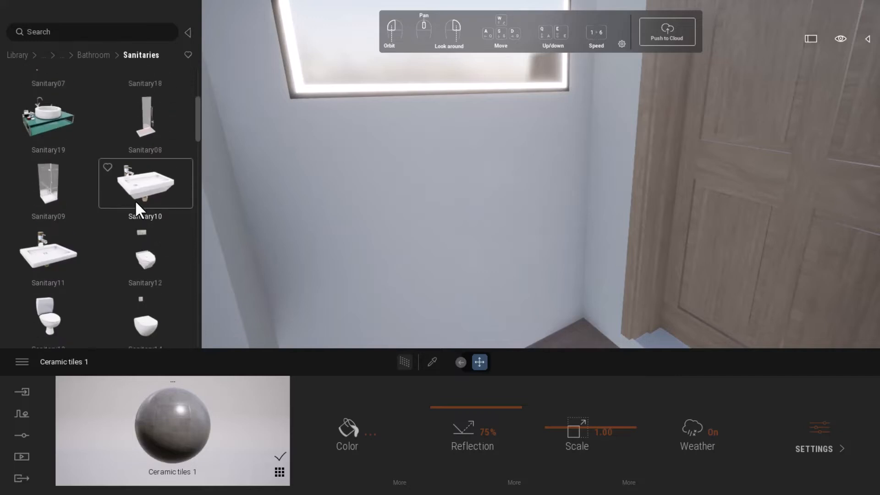
pyautogui.scroll(3, 135, 200)
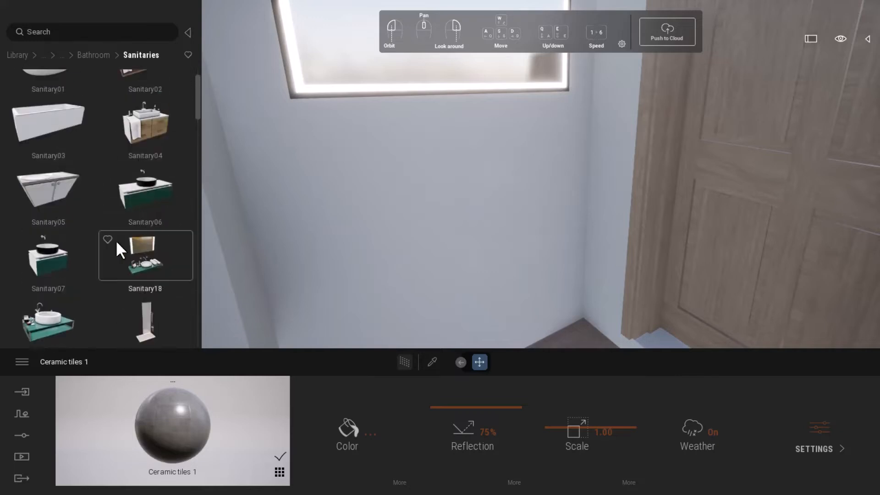
pyautogui.scroll(1, 128, 200)
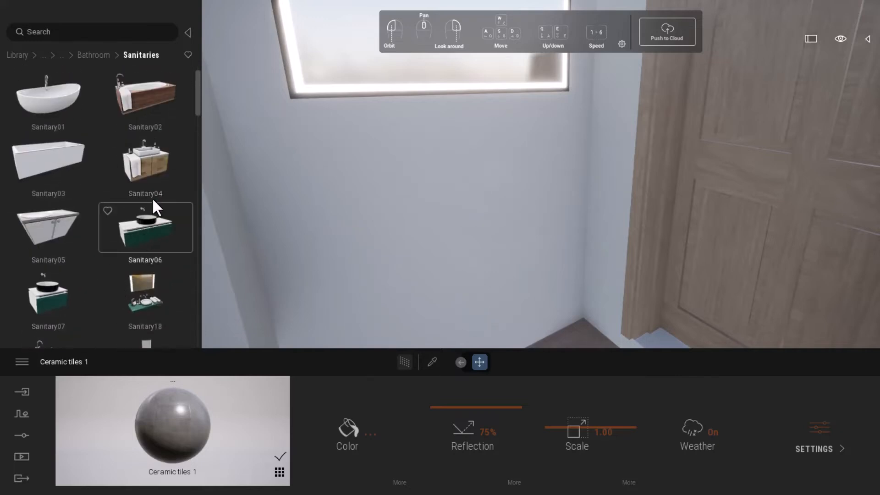
pyautogui.moveTo(152, 197); pyautogui.dragTo(452, 172)
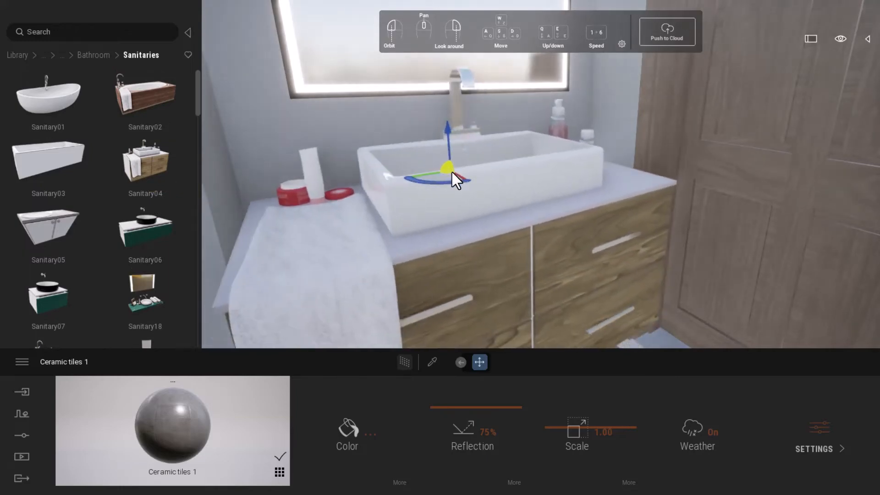
# Scale down the depth of the washbasin cabinet to fit the alcove below the mirror and check it from the front.
pyautogui.scroll(3, 447, 180)
pyautogui.moveTo(446, 180); pyautogui.dragTo(543, 189, button='right')
pyautogui.scroll(-5, 563, 169)
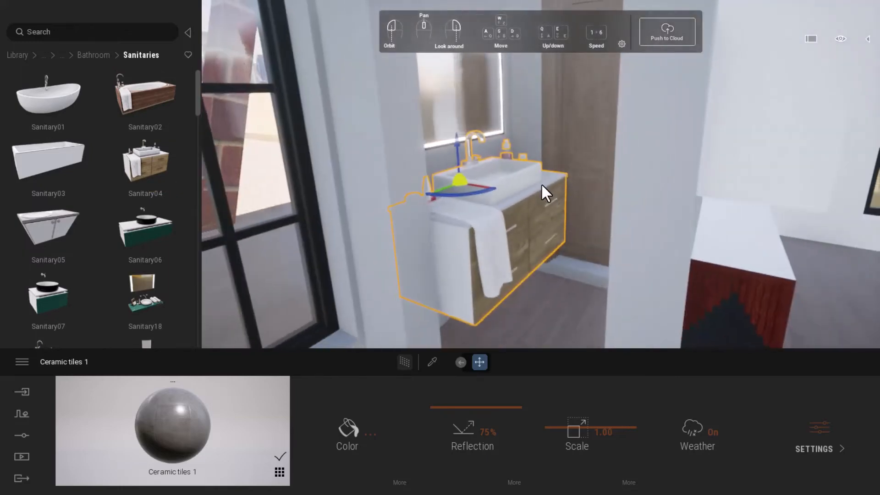
pyautogui.scroll(3, 543, 221)
pyautogui.moveTo(542, 221); pyautogui.dragTo(441, 269, button='right')
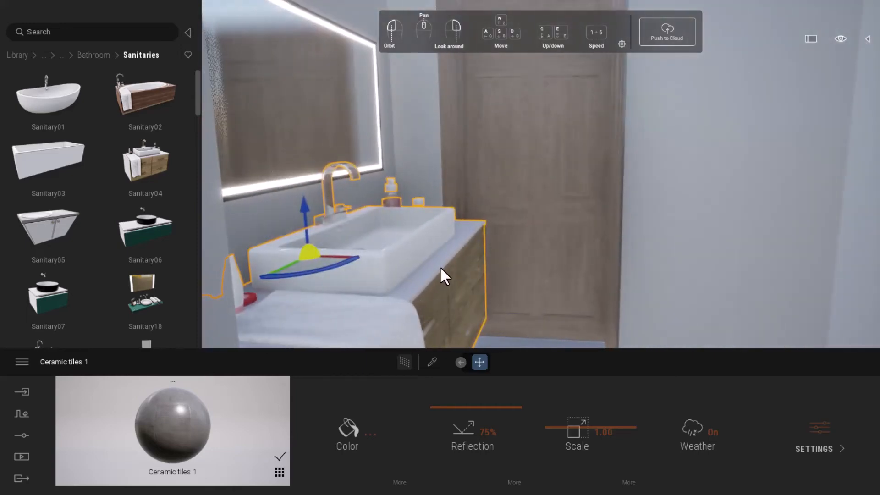
pyautogui.scroll(-5, 440, 266)
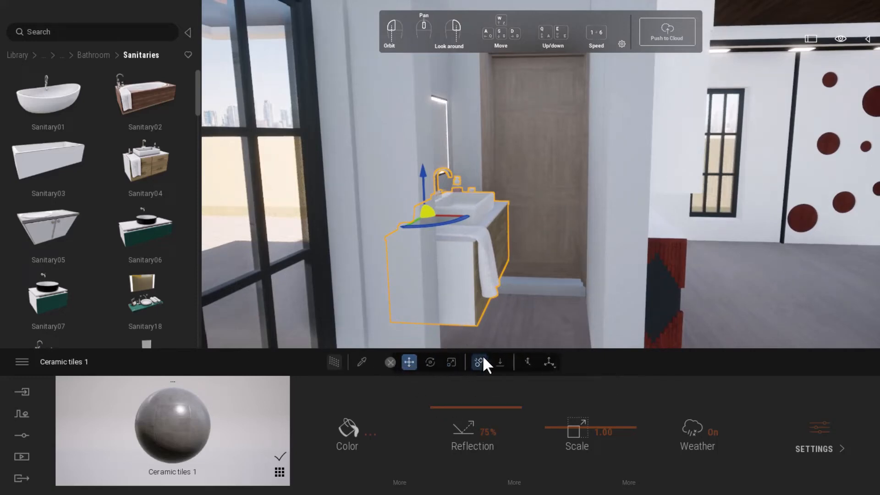
pyautogui.click(449, 364)
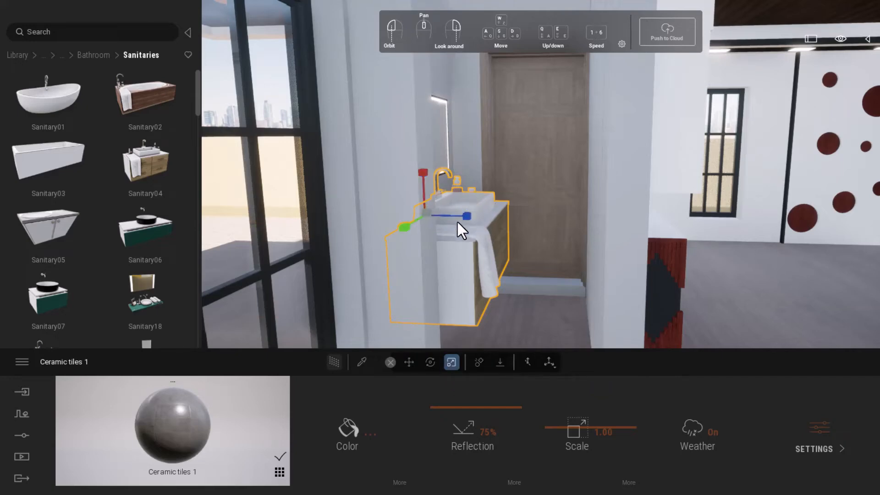
pyautogui.moveTo(466, 219); pyautogui.dragTo(417, 216)
pyautogui.scroll(4, 440, 226)
pyautogui.moveTo(440, 227); pyautogui.dragTo(541, 229, button='middle')
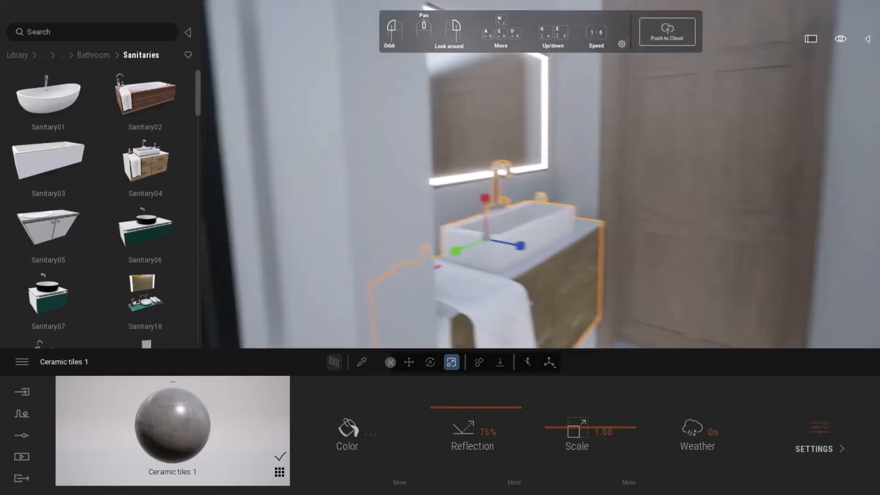
pyautogui.scroll(3, 440, 227)
pyautogui.moveTo(477, 252); pyautogui.dragTo(518, 271, button='right')
pyautogui.scroll(-1, 497, 258)
pyautogui.scroll(1, 509, 265)
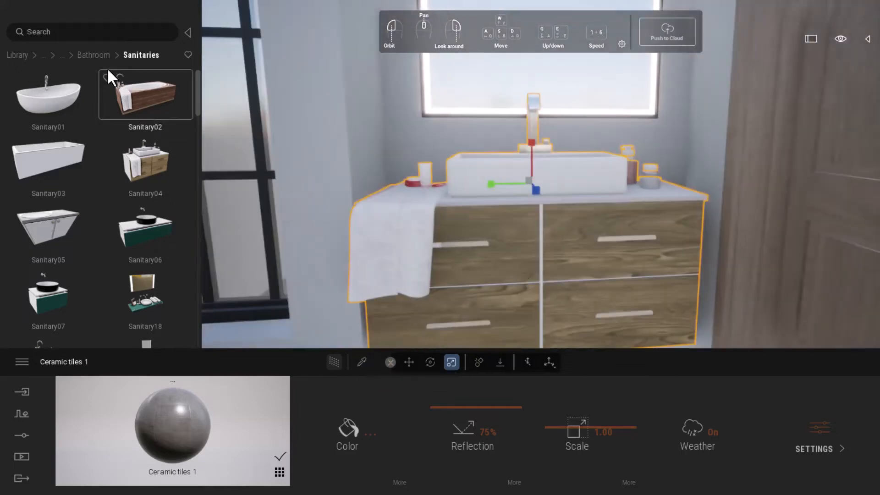
# Leave the Sanitaries collection and inspect the washbasin cabinet, its faucet and the mirror from several angles.
pyautogui.click(93, 55)
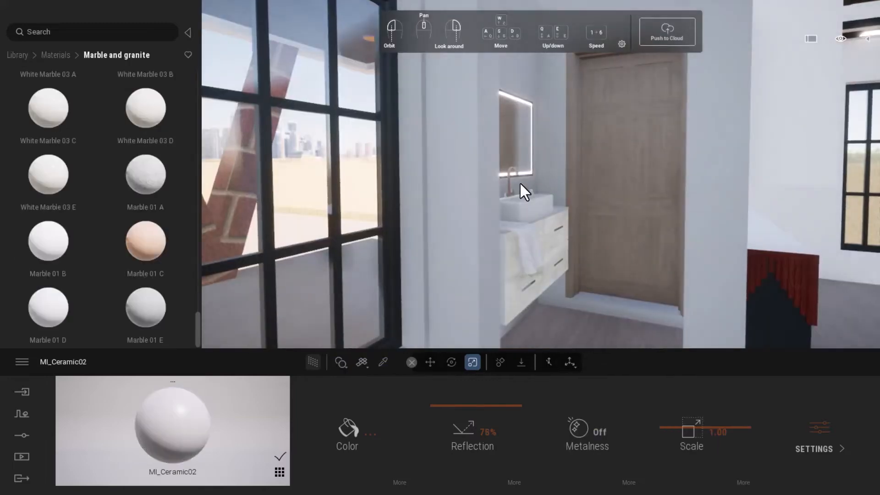
pyautogui.scroll(1, 534, 175)
pyautogui.scroll(2, 533, 175)
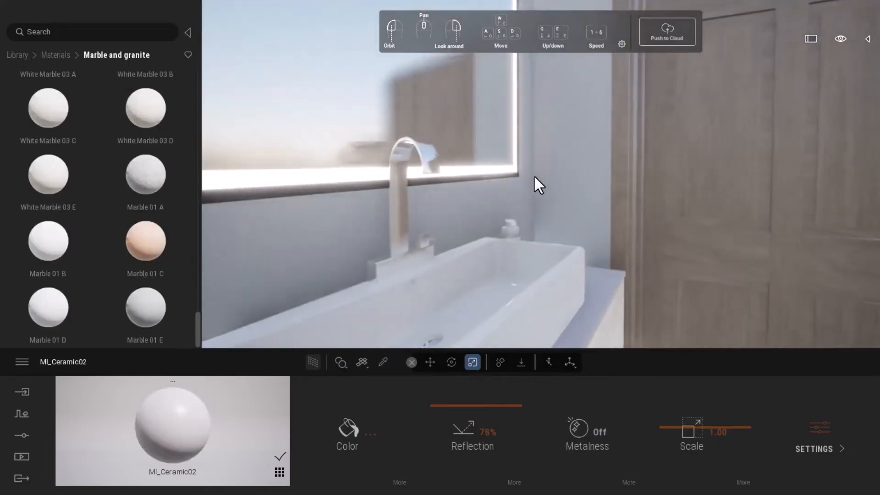
pyautogui.scroll(2, 533, 176)
pyautogui.scroll(-3, 534, 177)
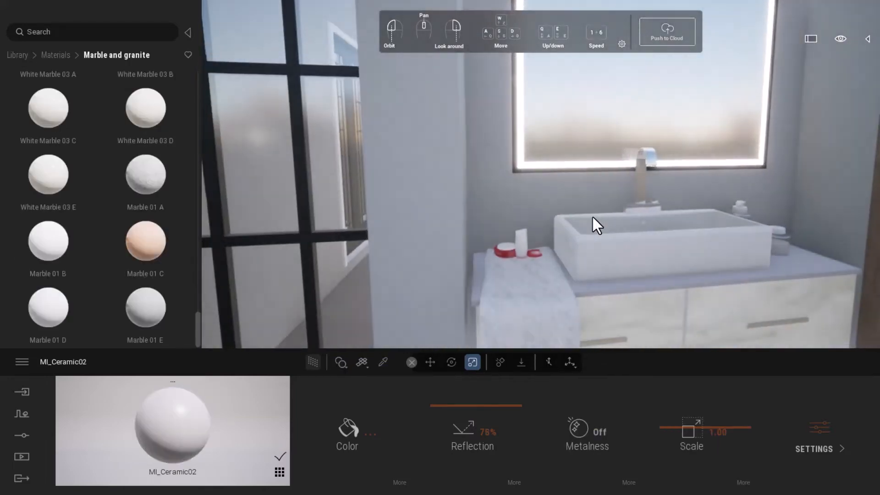
pyautogui.moveTo(593, 217); pyautogui.dragTo(566, 185, button='right')
pyautogui.moveTo(605, 231); pyautogui.dragTo(665, 220, button='right')
pyautogui.scroll(-5, 499, 163)
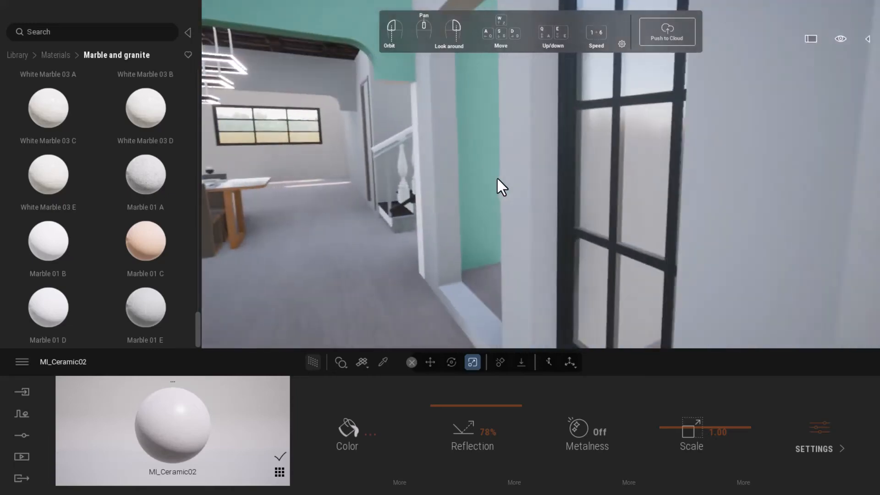
# Go through the dining area to the room with the diamond-patterned counter and examine its walls, windows and ceiling lights.
pyautogui.moveTo(496, 177); pyautogui.dragTo(572, 247, button='right')
pyautogui.scroll(3, 485, 187)
pyautogui.scroll(8, 486, 187)
pyautogui.scroll(3, 571, 239)
pyautogui.scroll(-5, 572, 245)
pyautogui.scroll(8, 493, 252)
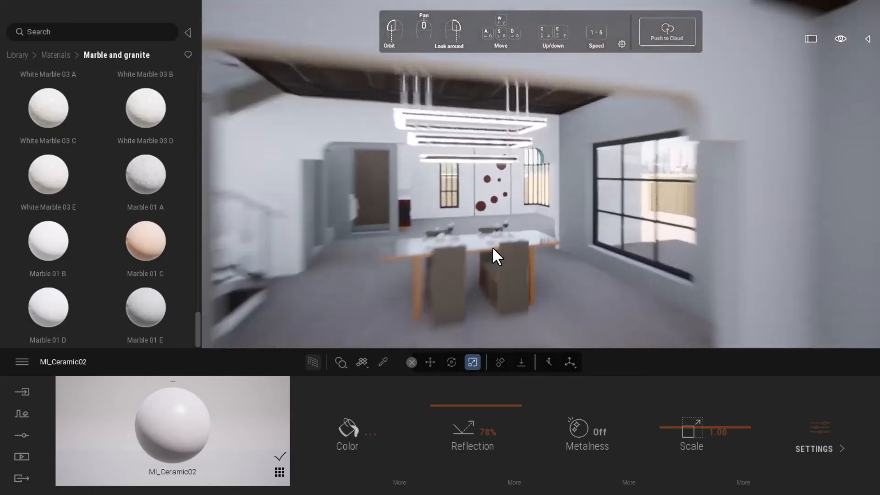
pyautogui.scroll(5, 499, 242)
pyautogui.moveTo(559, 204); pyautogui.dragTo(642, 179, button='right')
pyautogui.moveTo(525, 88); pyautogui.dragTo(508, 81, button='right')
pyautogui.moveTo(526, 119); pyautogui.dragTo(511, 126, button='right')
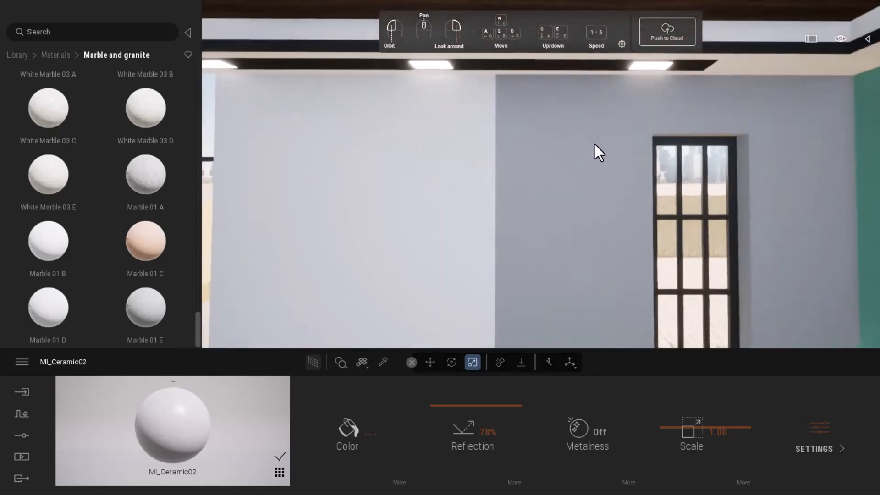
pyautogui.moveTo(593, 142); pyautogui.dragTo(453, 145, button='right')
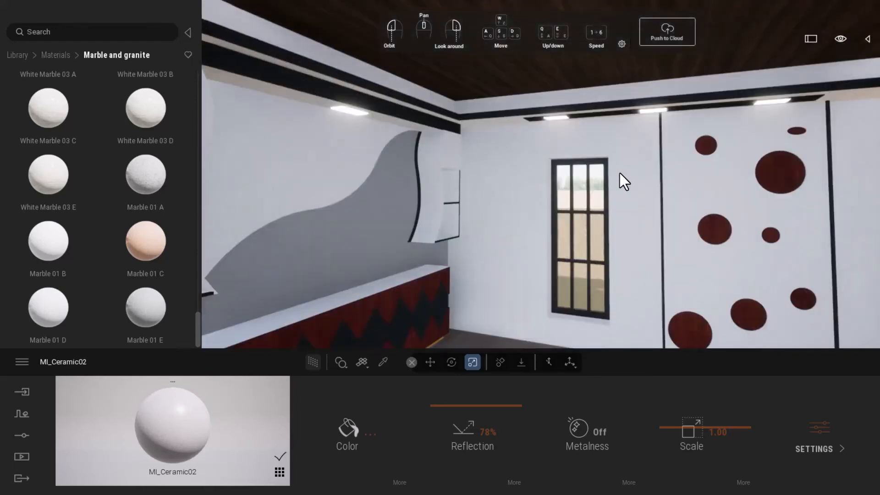
pyautogui.moveTo(664, 205); pyautogui.dragTo(688, 205, button='right')
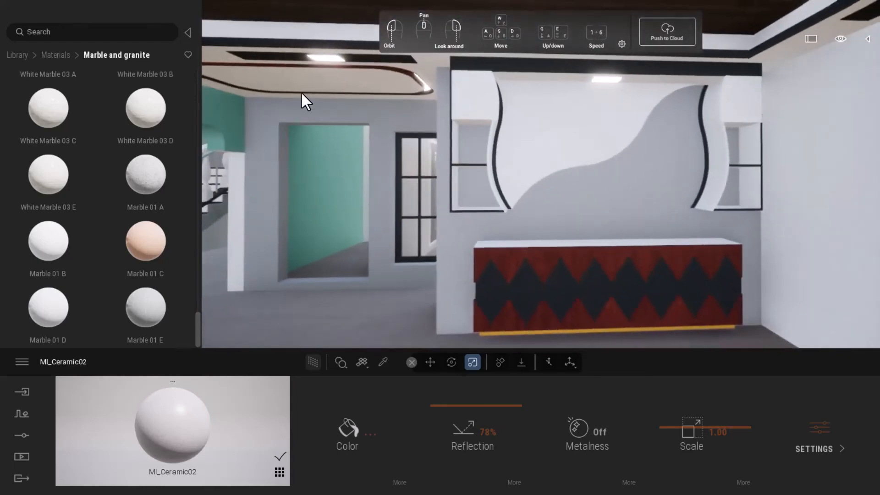
# Apply the Shiny painted wall material from the Wall coverings library to the counter's red surfaces and its dark diamonds.
pyautogui.click(56, 56)
pyautogui.click(22, 55)
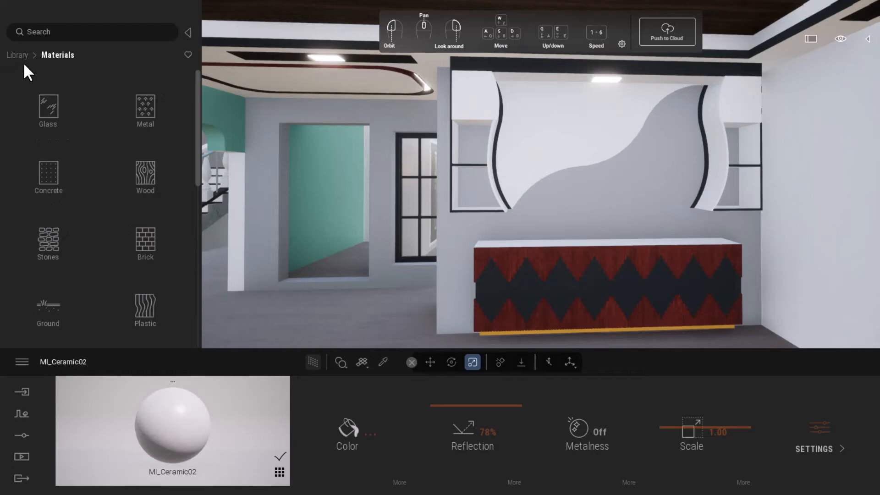
pyautogui.click(44, 113)
pyautogui.scroll(-5, 45, 192)
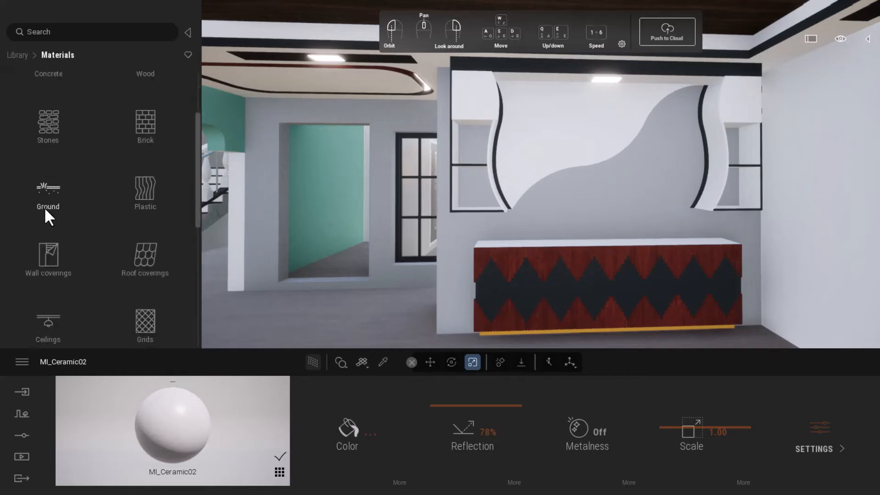
pyautogui.click(51, 174)
pyautogui.scroll(-6, 55, 154)
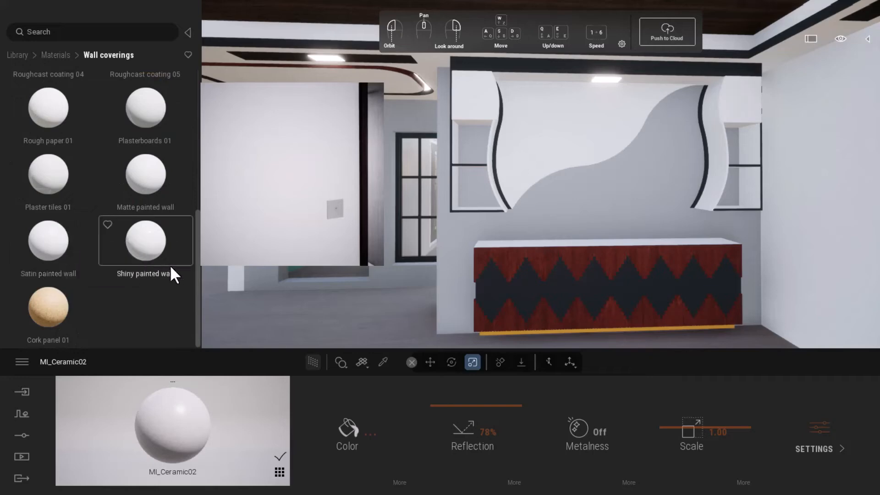
pyautogui.moveTo(170, 265)
pyautogui.mouseDown()
pyautogui.moveTo(389, 243)
pyautogui.moveTo(510, 265)
pyautogui.mouseUp()
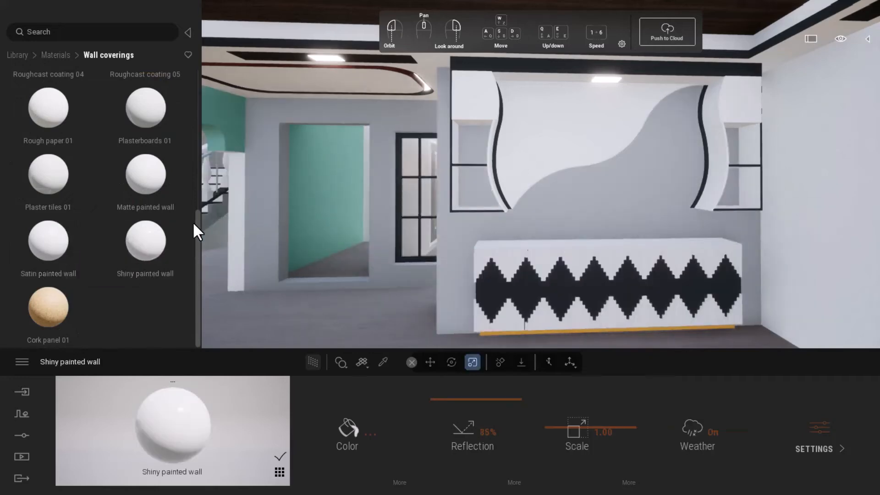
pyautogui.moveTo(153, 239)
pyautogui.mouseDown()
pyautogui.moveTo(341, 249)
pyautogui.moveTo(541, 278)
pyautogui.mouseUp()
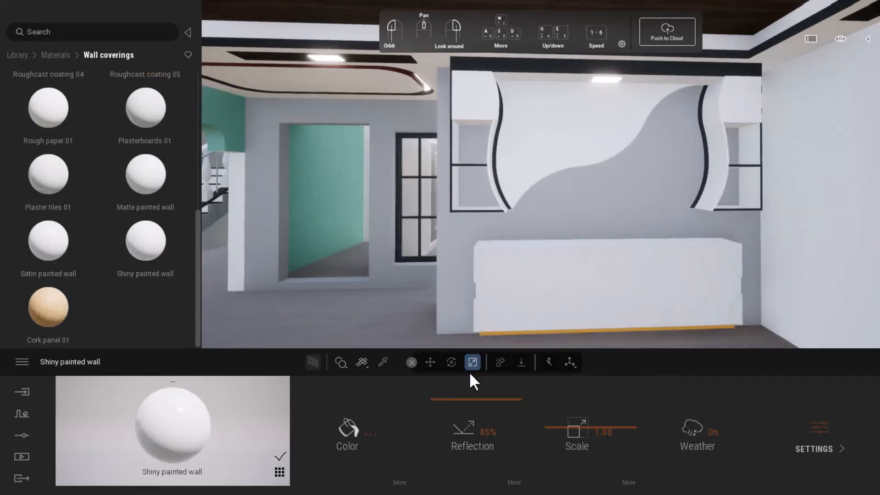
# Change the shiny painted wall color of the counter front's background around the diamonds to black (000000).
pyautogui.click(383, 362)
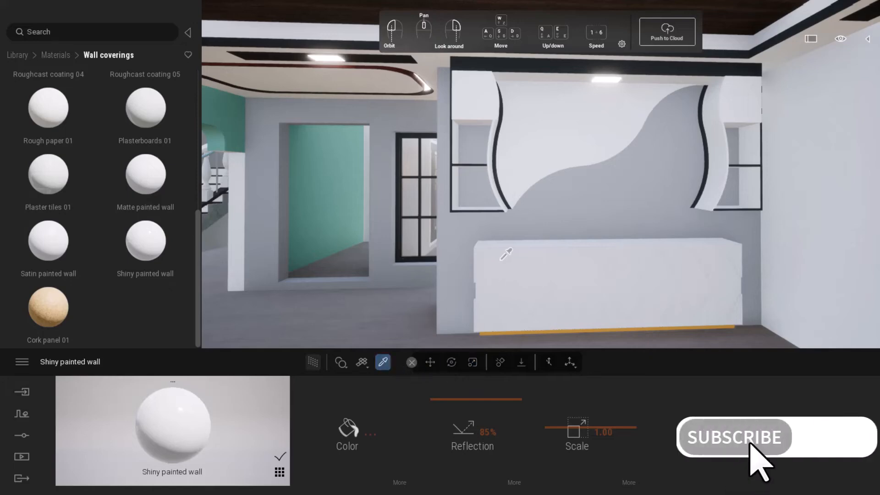
pyautogui.click(370, 433)
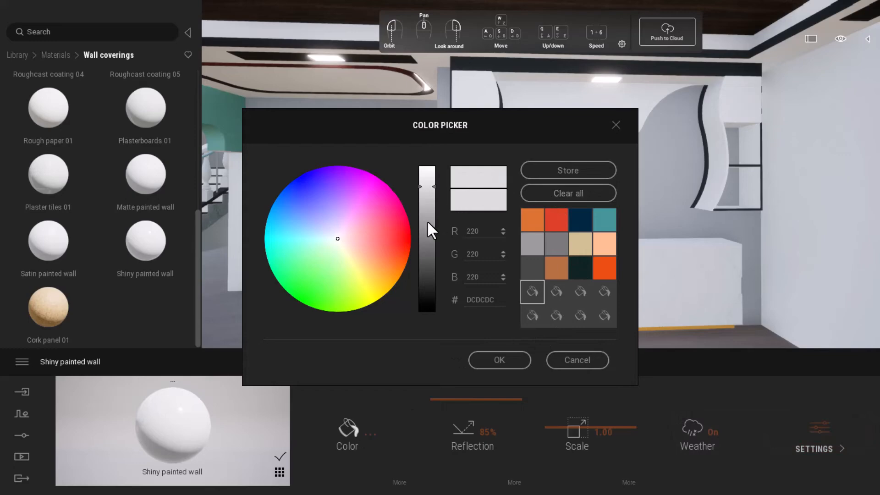
pyautogui.moveTo(427, 221); pyautogui.dragTo(423, 367)
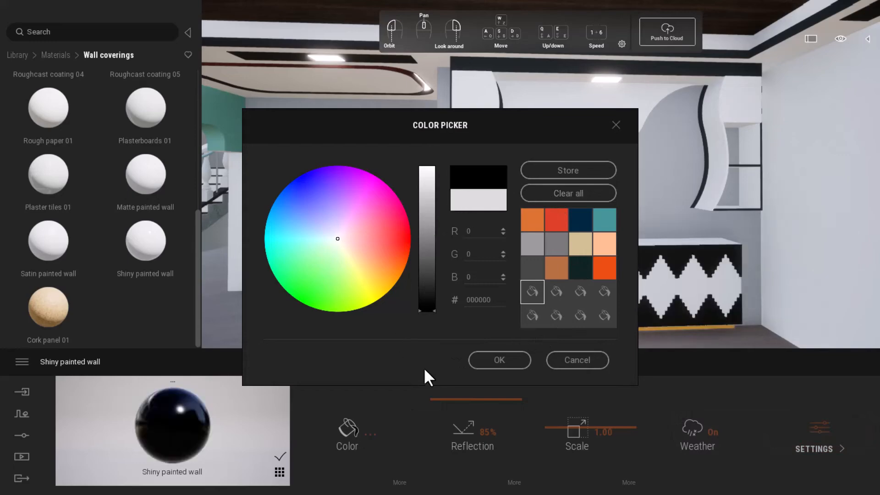
pyautogui.click(506, 361)
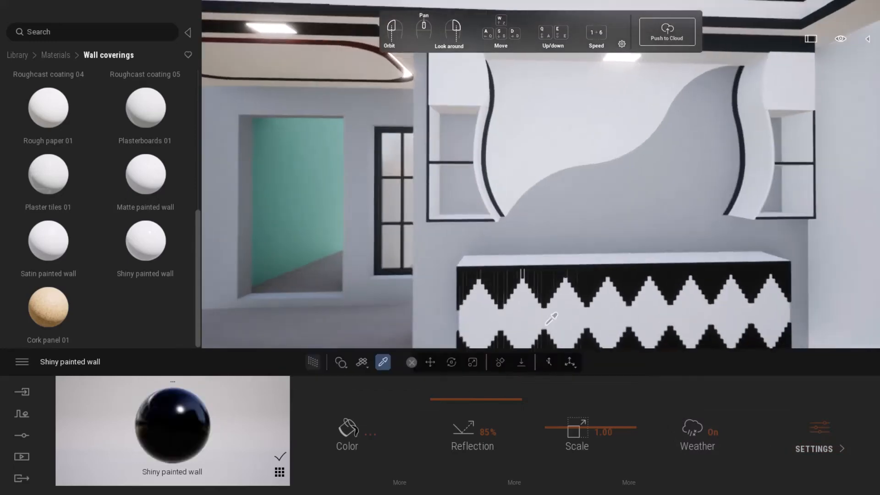
# Recolor the white diamonds on the counter front with the stored teal swatch.
pyautogui.click(370, 433)
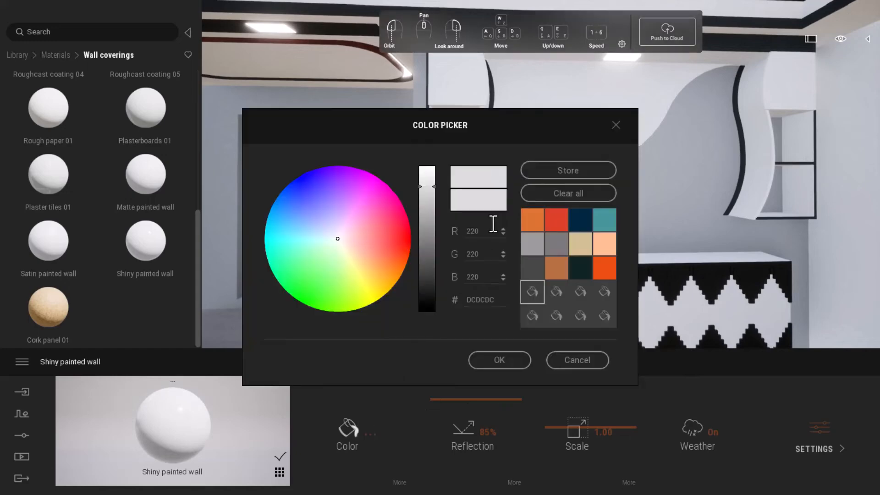
pyautogui.click(612, 219)
pyautogui.click(524, 354)
# Recolor the wavy white panel on the wall above the counter with the stored teal swatch, 459698.
pyautogui.click(522, 210)
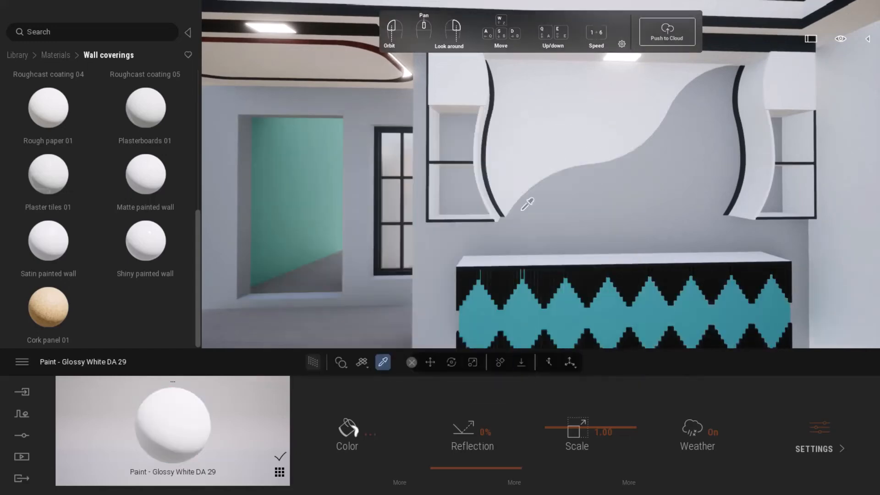
pyautogui.click(369, 434)
pyautogui.click(608, 221)
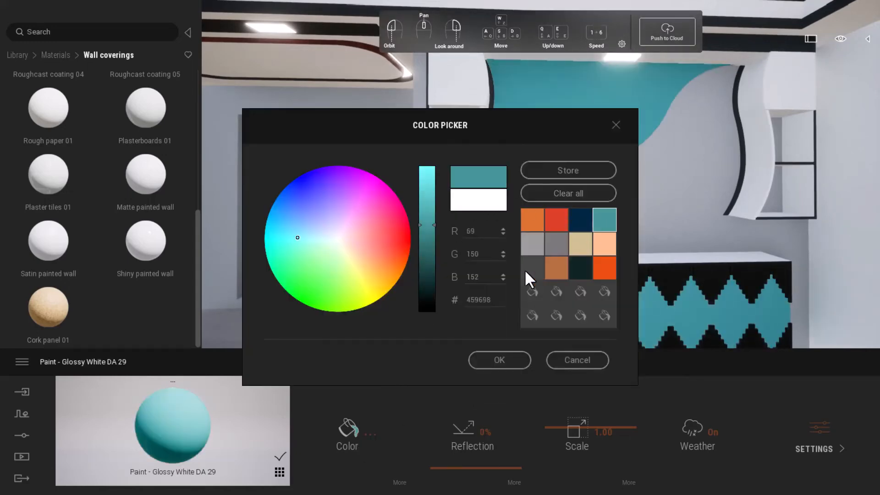
pyautogui.click(498, 360)
# Inspect the teal wall panel and adjoining window wall, and back out through the dining area.
pyautogui.moveTo(482, 146); pyautogui.dragTo(573, 147, button='right')
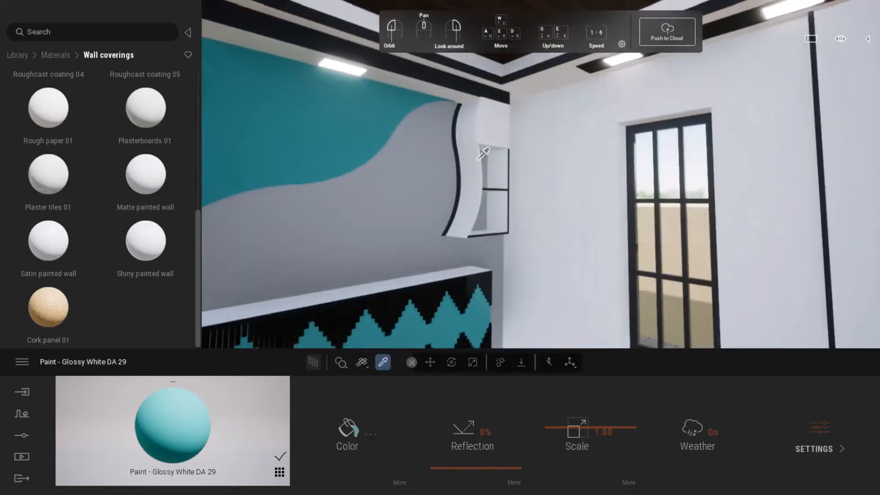
pyautogui.scroll(-5, 439, 145)
pyautogui.moveTo(440, 145); pyautogui.dragTo(511, 183, button='right')
pyautogui.press('s')
pyautogui.moveTo(541, 257); pyautogui.dragTo(511, 232, button='right')
pyautogui.press('s')
pyautogui.press('w')
pyautogui.press('Escape')
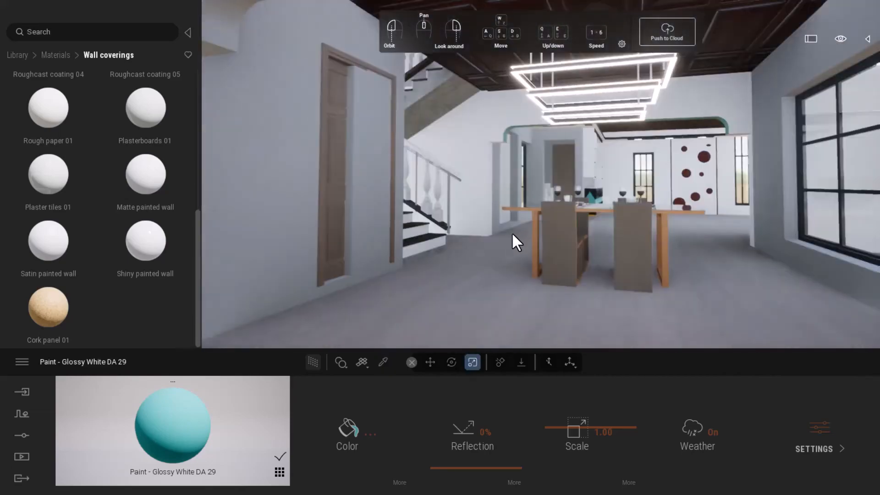
# Examine the route from the dining table past the staircase to the washbasin alcove and the counter room.
pyautogui.press('s')
pyautogui.press('w')
pyautogui.moveTo(554, 196); pyautogui.dragTo(597, 203, button='middle')
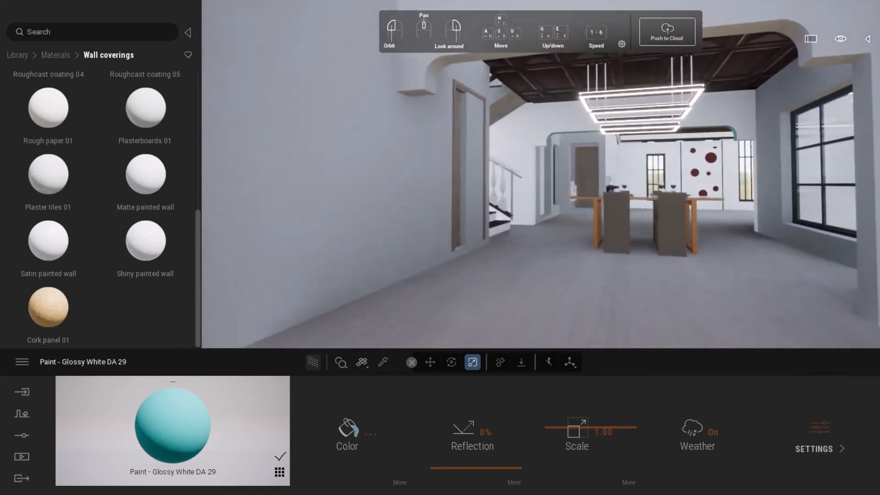
pyautogui.press('w')
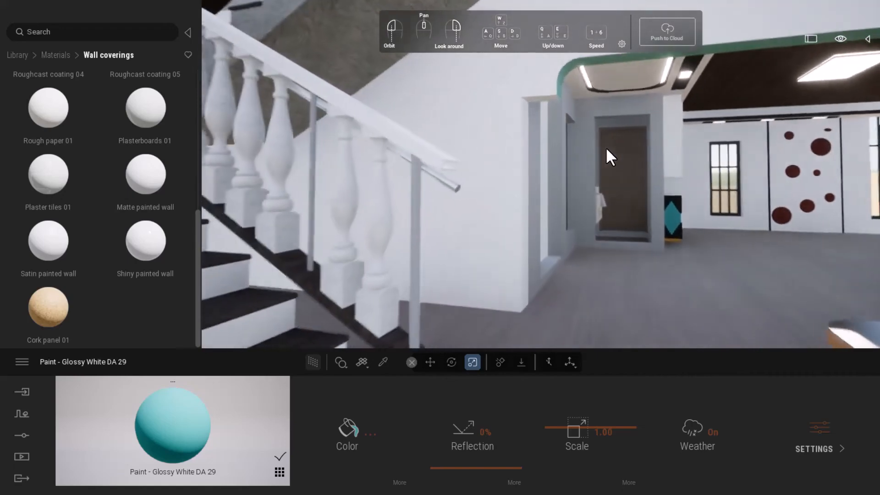
pyautogui.moveTo(606, 147); pyautogui.dragTo(655, 147, button='right')
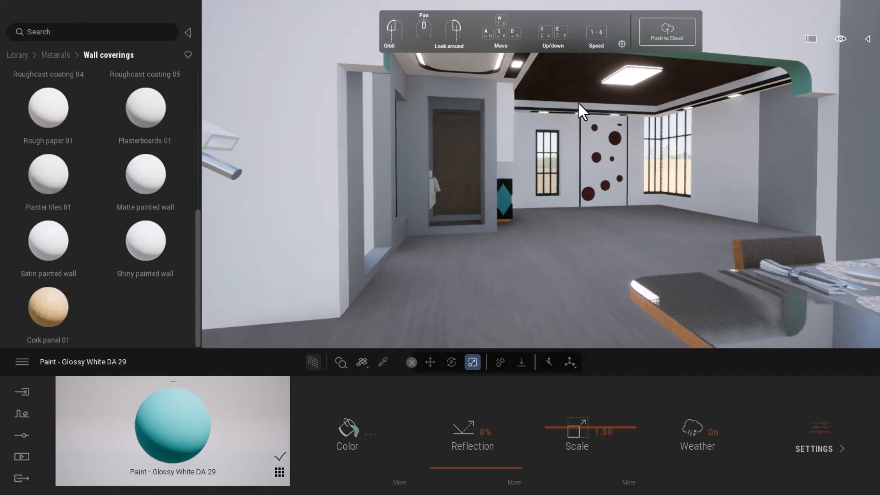
pyautogui.scroll(3, 606, 156)
pyautogui.scroll(3, 605, 154)
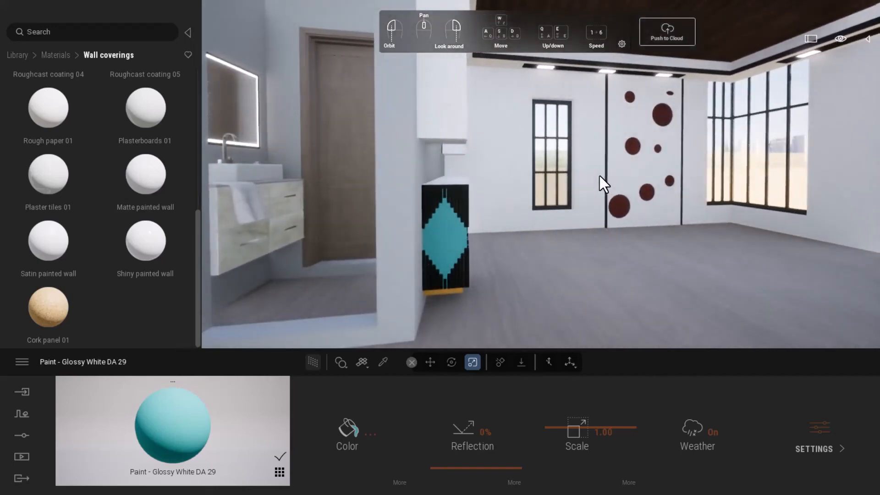
pyautogui.moveTo(600, 175); pyautogui.dragTo(527, 157, button='right')
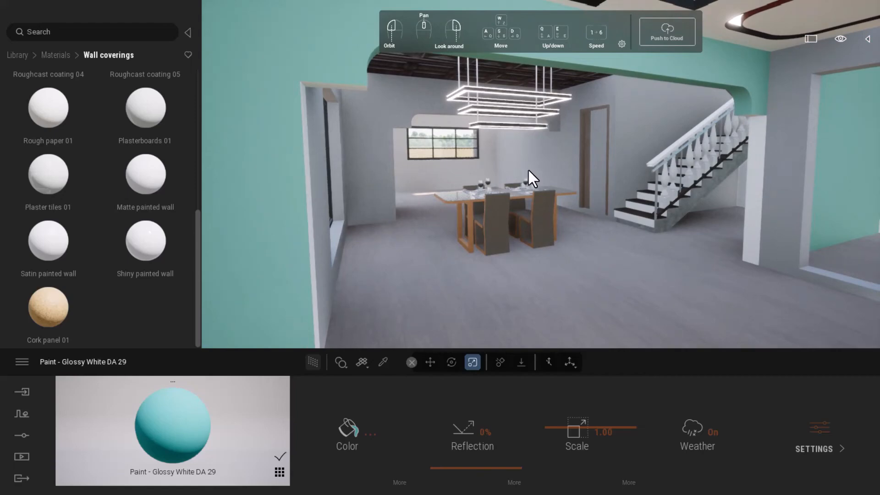
# Apply the MF 60x240 material from the Ceilings library to the dark wood ceiling around the rectangular light in the counter room.
pyautogui.press('d')
pyautogui.moveTo(534, 211); pyautogui.dragTo(500, 203, button='right')
pyautogui.press('w')
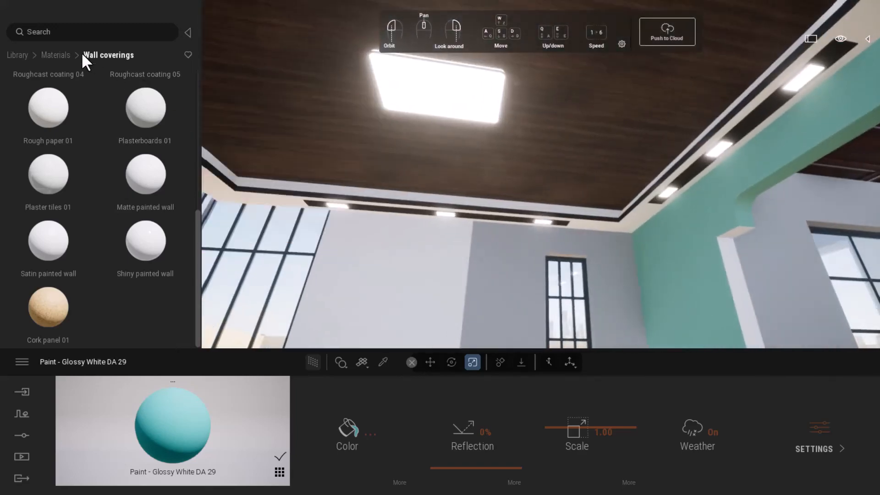
pyautogui.click(55, 55)
pyautogui.click(27, 56)
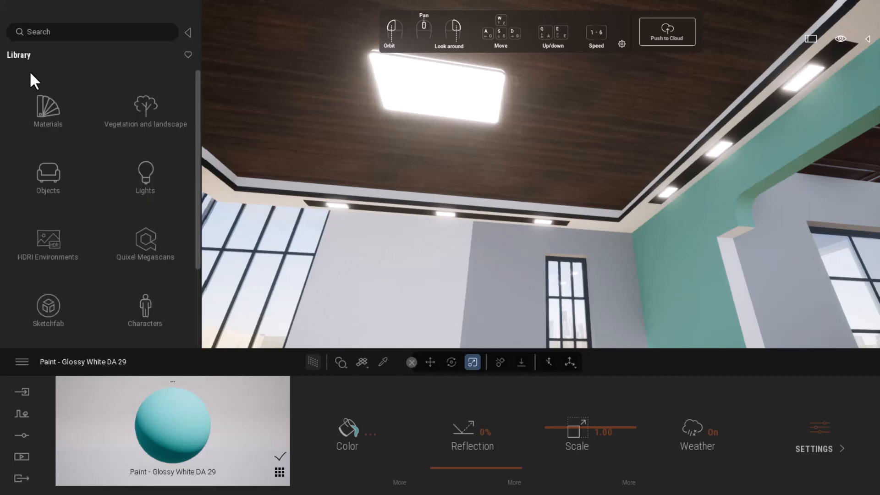
pyautogui.click(58, 108)
pyautogui.scroll(-5, 54, 158)
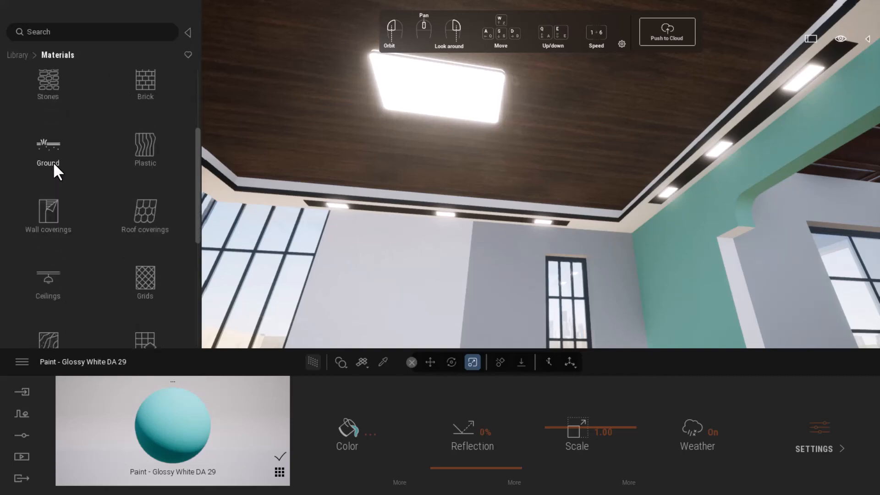
pyautogui.scroll(-4, 54, 156)
pyautogui.scroll(-1, 49, 172)
pyautogui.click(48, 172)
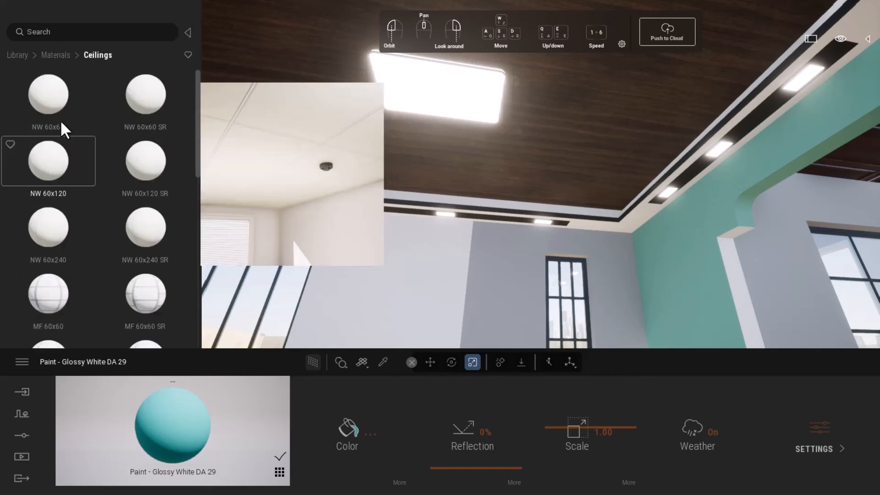
pyautogui.scroll(-5, 51, 155)
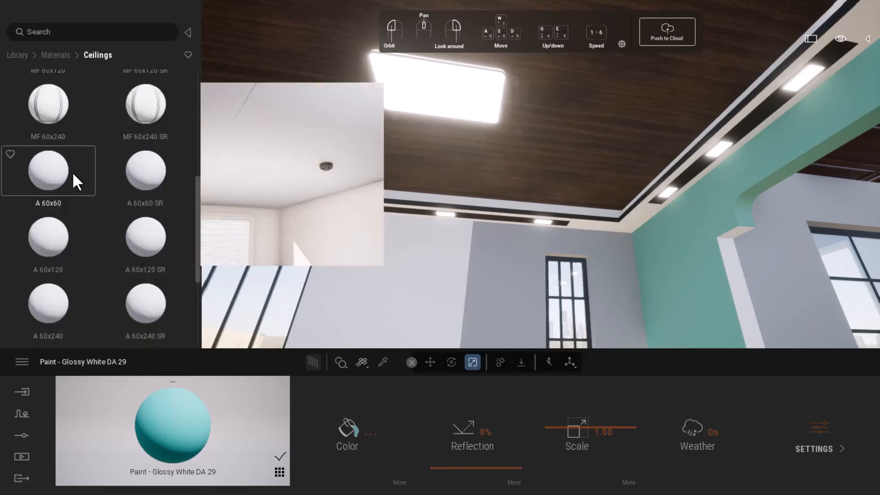
pyautogui.scroll(1, 60, 156)
pyautogui.moveTo(54, 144); pyautogui.dragTo(328, 144)
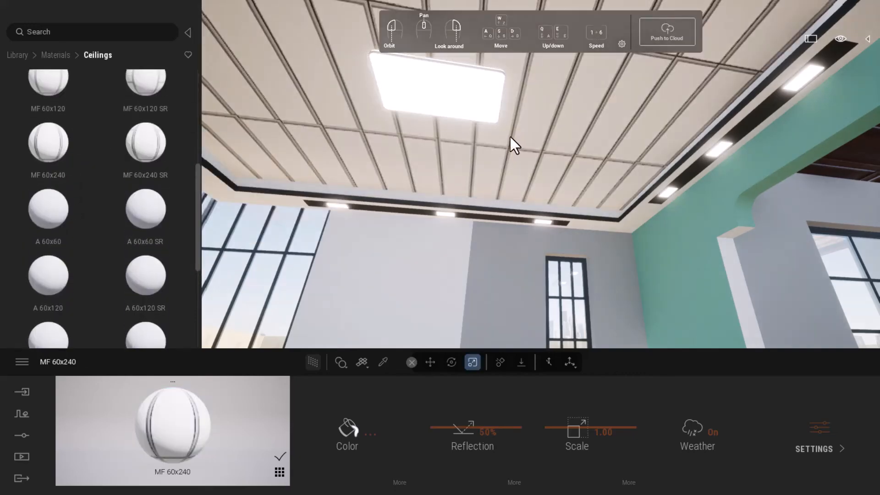
# Reduce the MF 60x240 ceiling material's scale to 0.89.
pyautogui.moveTo(510, 136); pyautogui.dragTo(478, 308, button='right')
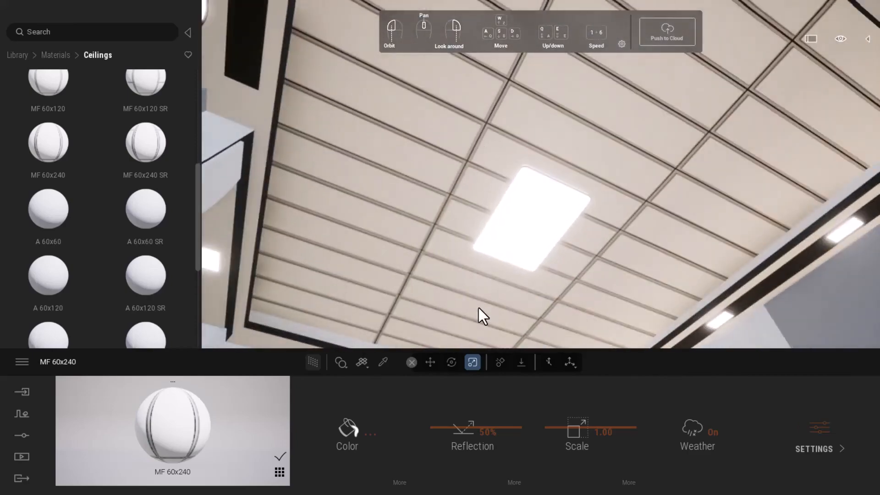
pyautogui.moveTo(578, 423); pyautogui.dragTo(581, 434)
pyautogui.moveTo(562, 228); pyautogui.dragTo(567, 238, button='right')
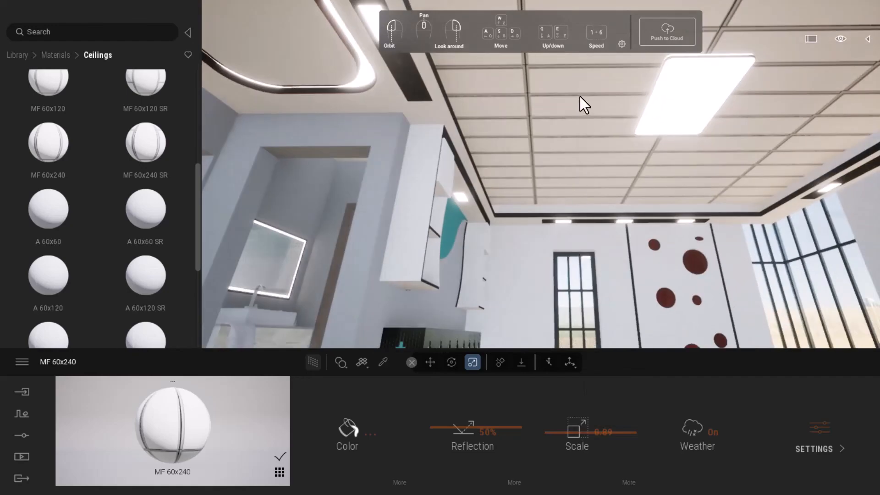
# Review the paneled ceiling and the recolored counter from inside the counter room and from the dining area.
pyautogui.scroll(-6, 573, 127)
pyautogui.moveTo(586, 129); pyautogui.dragTo(546, 289, button='middle')
pyautogui.scroll(3, 546, 274)
pyautogui.scroll(8, 546, 289)
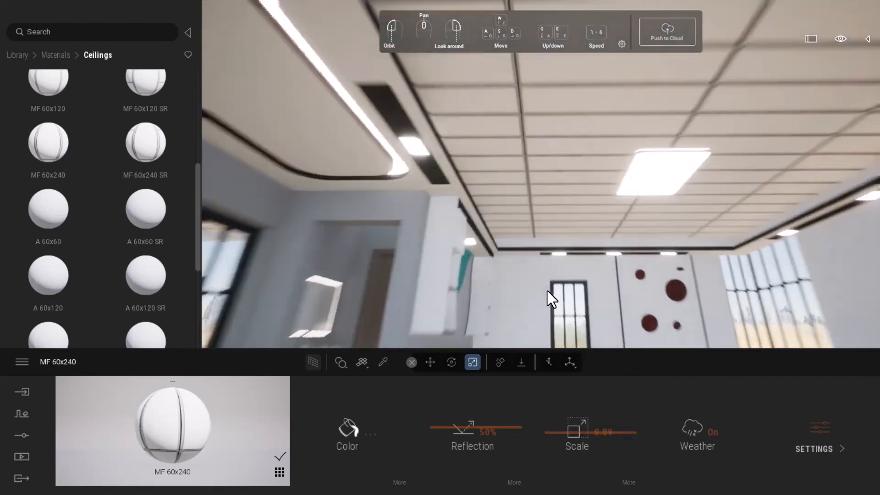
pyautogui.moveTo(547, 290); pyautogui.dragTo(565, 297, button='right')
pyautogui.scroll(-8, 471, 131)
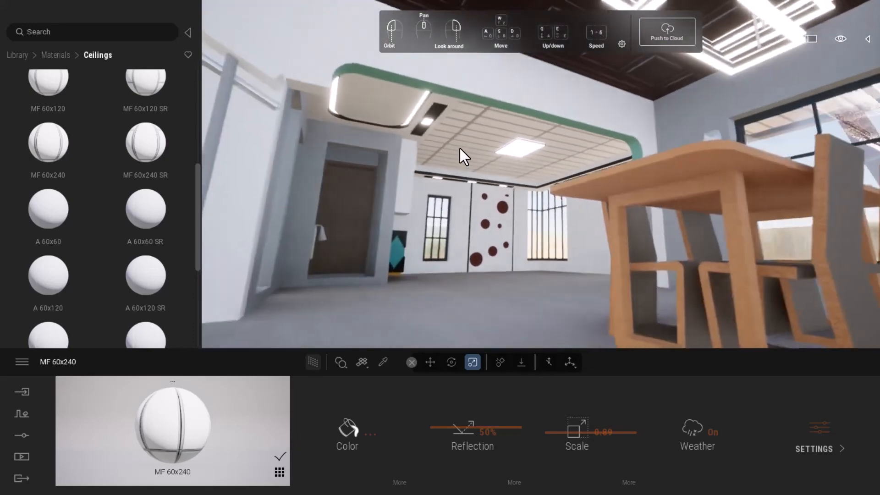
pyautogui.moveTo(455, 156); pyautogui.dragTo(454, 191)
pyautogui.scroll(-5, 455, 191)
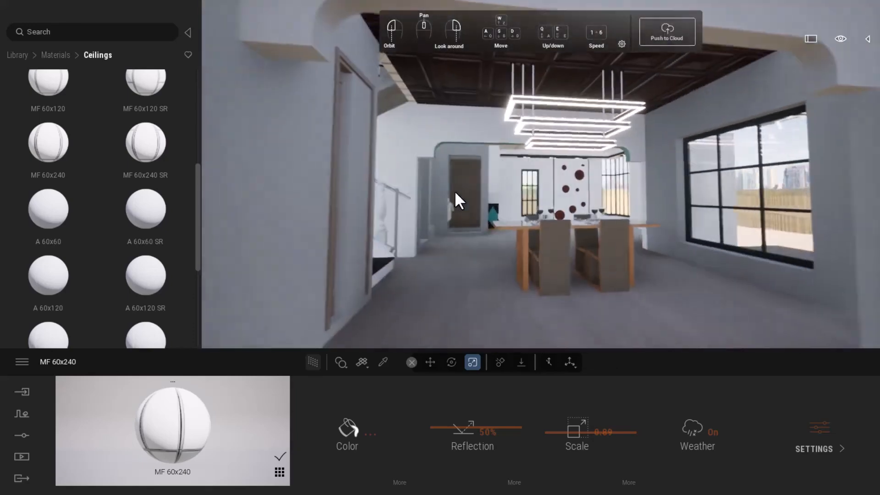
pyautogui.scroll(-4, 472, 162)
pyautogui.scroll(10, 571, 229)
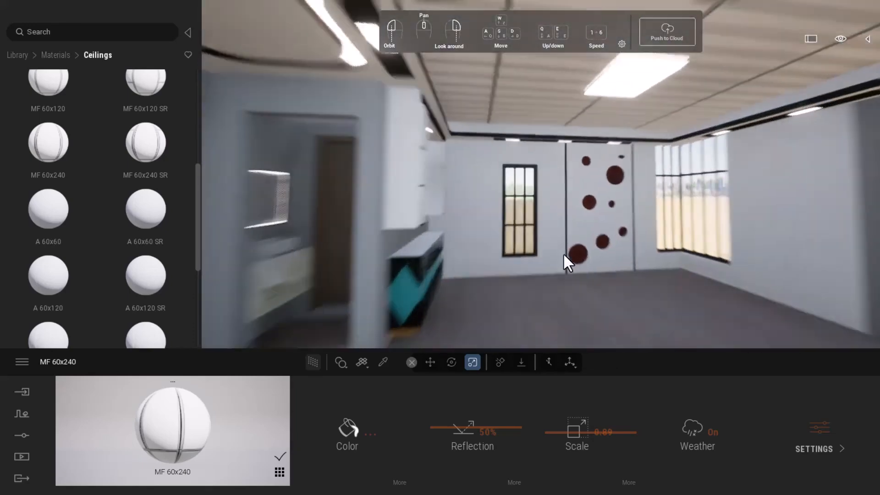
pyautogui.scroll(3, 564, 254)
pyautogui.scroll(-8, 551, 213)
pyautogui.moveTo(729, 256); pyautogui.dragTo(679, 250, button='right')
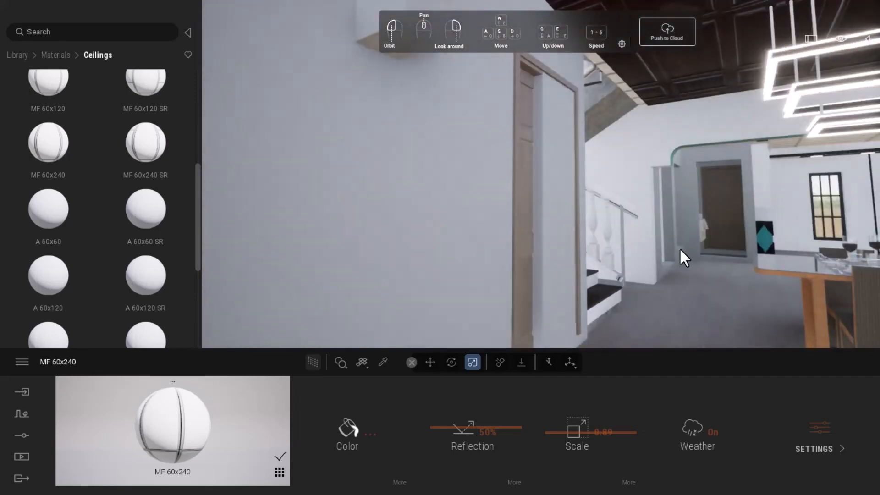